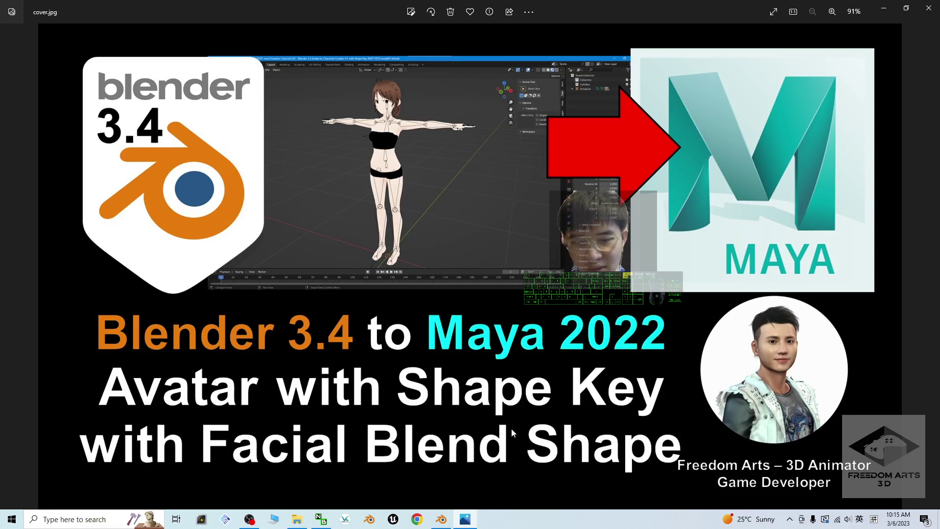
Minimize the Photos window showing the cover.jpg title image
{"action": "left_click", "coordinate": [884, 10]}
Minimize File Explorer, restore Blender and orbit to a front view of the avatar
{"action": "left_click", "coordinate": [884, 8]}
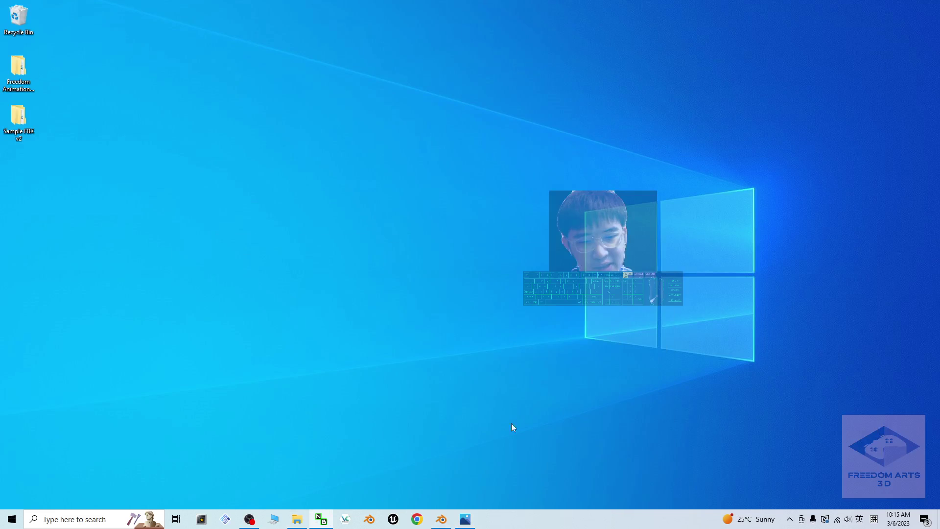
{"action": "left_click", "coordinate": [450, 521]}
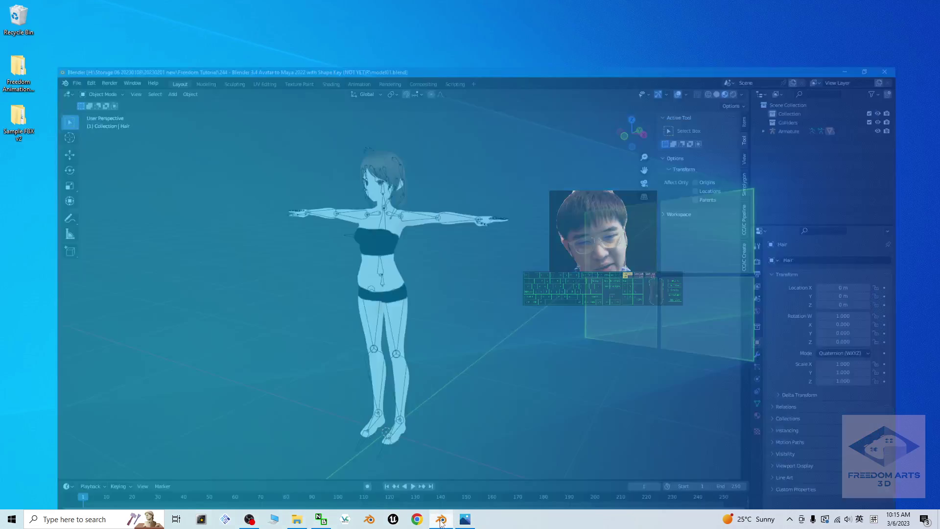
{"action": "scroll", "coordinate": [424, 274], "scroll_direction": "up", "scroll_amount": 5}
{"action": "scroll", "coordinate": [460, 287], "scroll_direction": "down", "scroll_amount": 2}
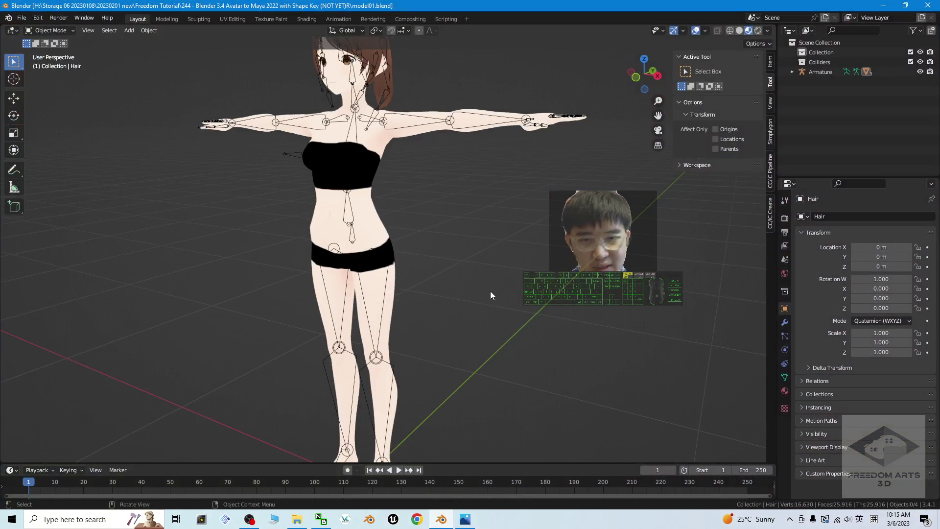
{"action": "scroll", "coordinate": [455, 264], "scroll_direction": "down", "scroll_amount": 2}
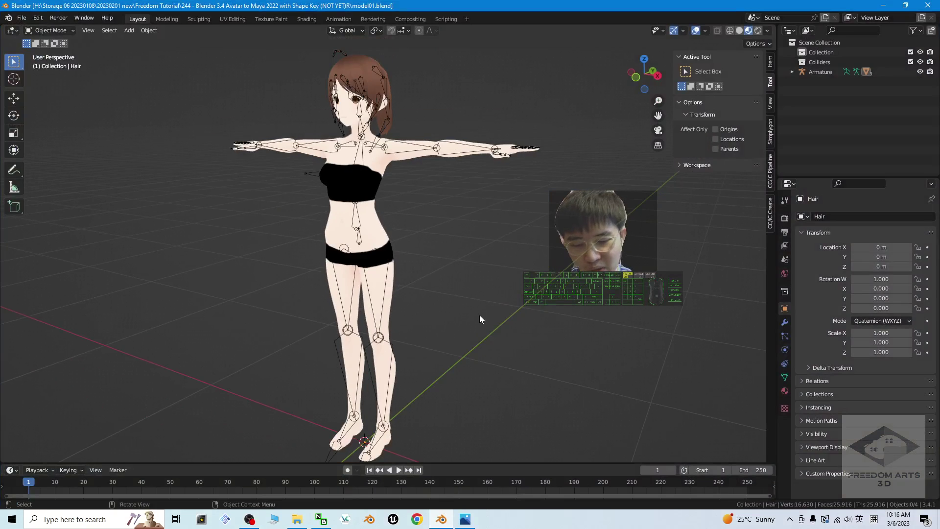
{"action": "middle_click_drag", "start_coordinate": [478, 327], "coordinate": [525, 350]}
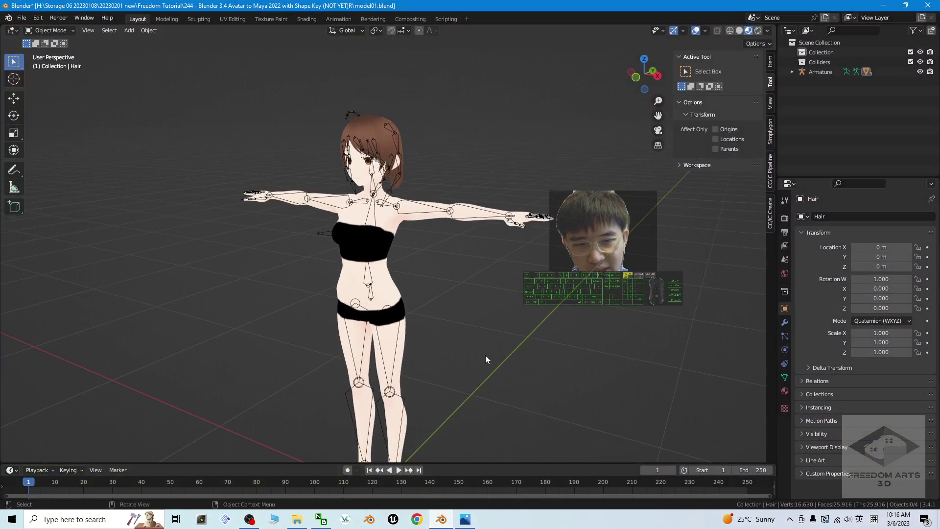
{"action": "middle_click_drag", "start_coordinate": [466, 354], "coordinate": [375, 255]}
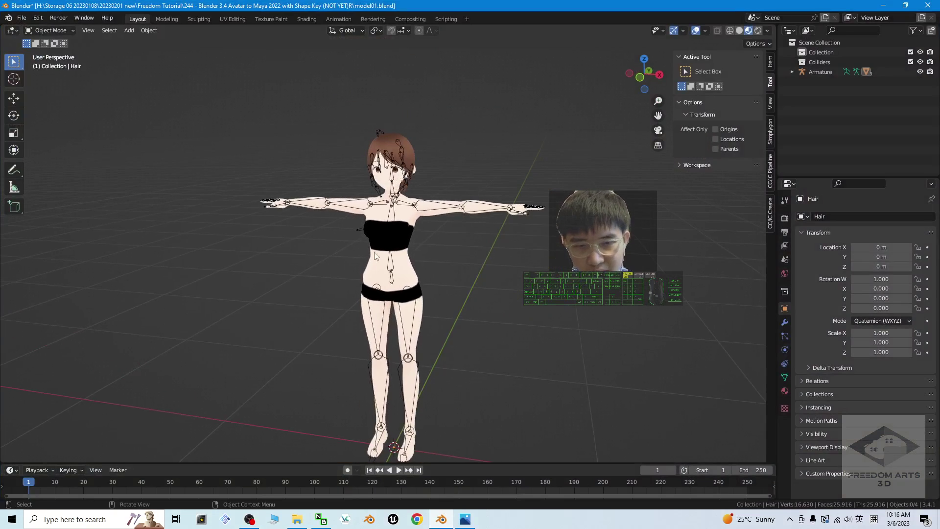
Select the avatar's armature and zoom in on the T-posed rig
{"action": "left_click", "coordinate": [394, 269]}
{"action": "scroll", "coordinate": [399, 287], "scroll_direction": "up", "scroll_amount": 2}
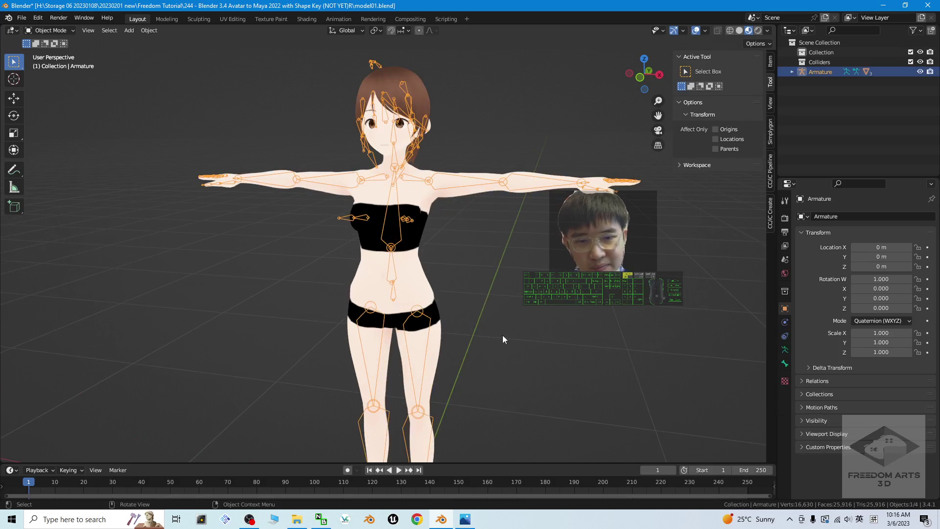
{"action": "scroll", "coordinate": [489, 211], "scroll_direction": "up", "scroll_amount": 2}
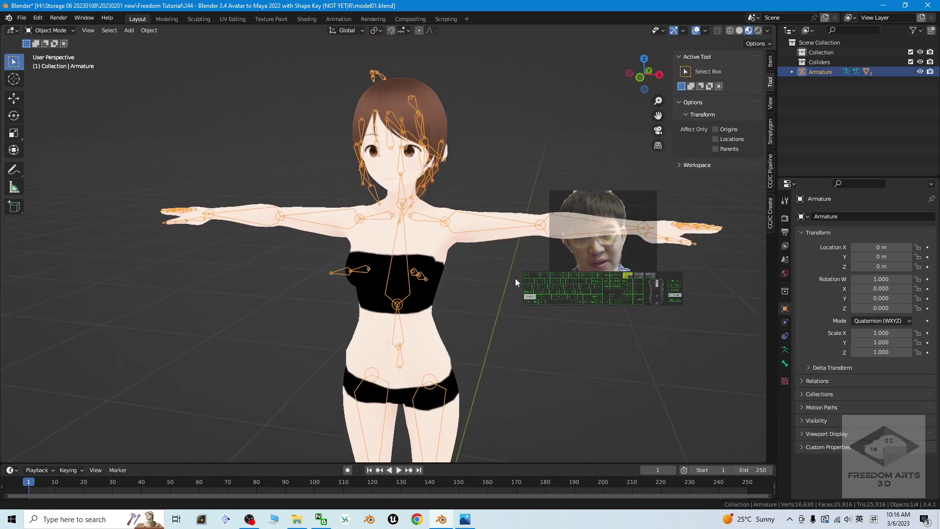
{"action": "scroll", "coordinate": [359, 181], "scroll_direction": "up", "scroll_amount": 3}
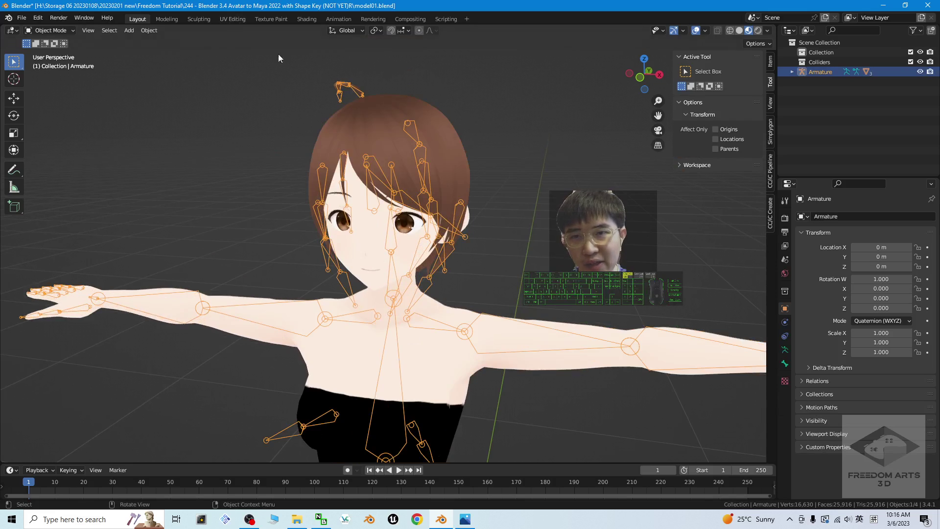
{"action": "scroll", "coordinate": [418, 316], "scroll_direction": "down", "scroll_amount": 4}
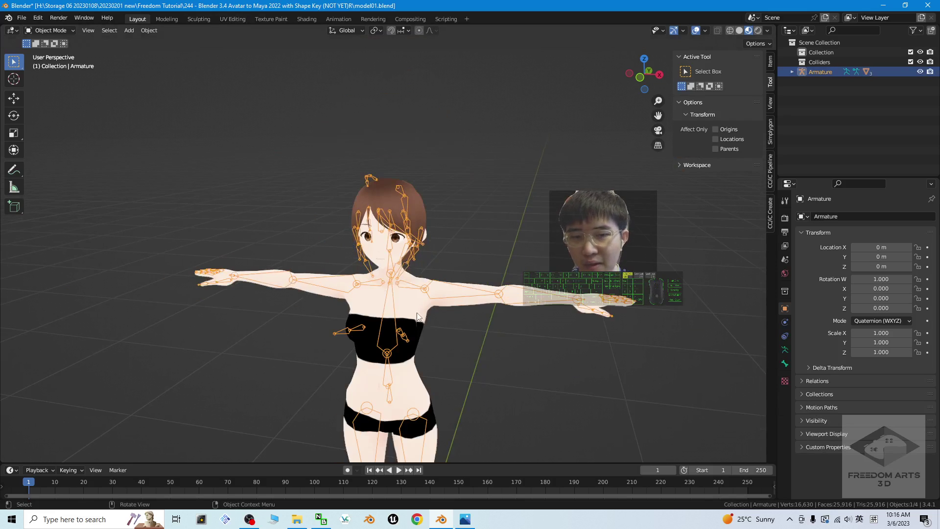
{"action": "left_click", "coordinate": [236, 20]}
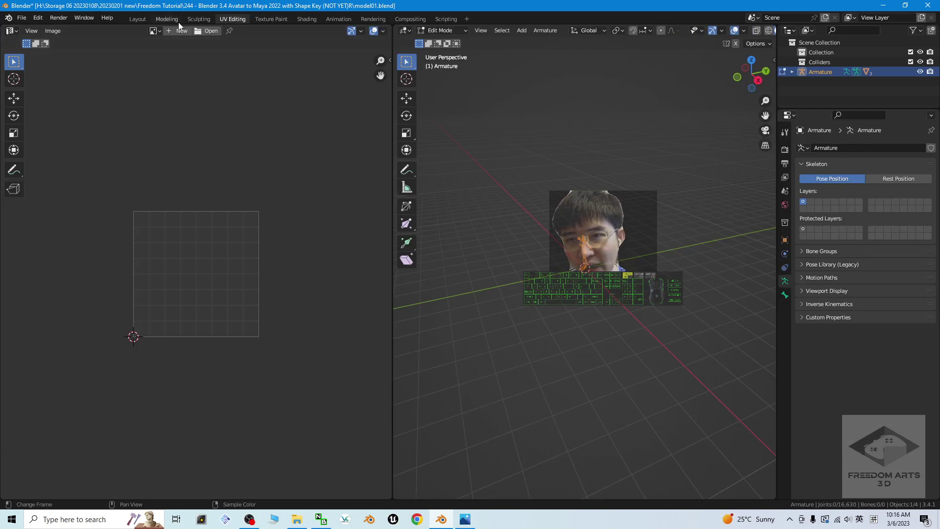
{"action": "left_click", "coordinate": [157, 30]}
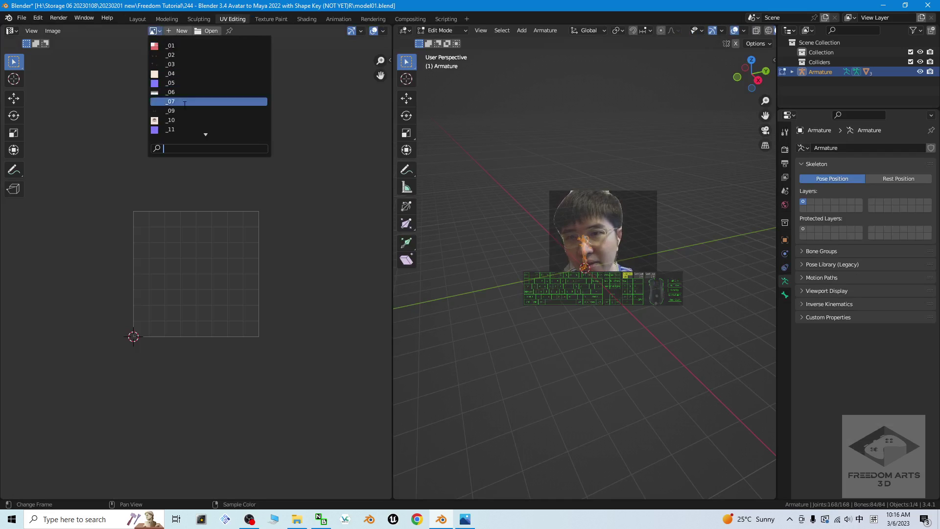
{"action": "left_click", "coordinate": [172, 120]}
{"action": "scroll", "coordinate": [206, 231], "scroll_direction": "down", "scroll_amount": 5}
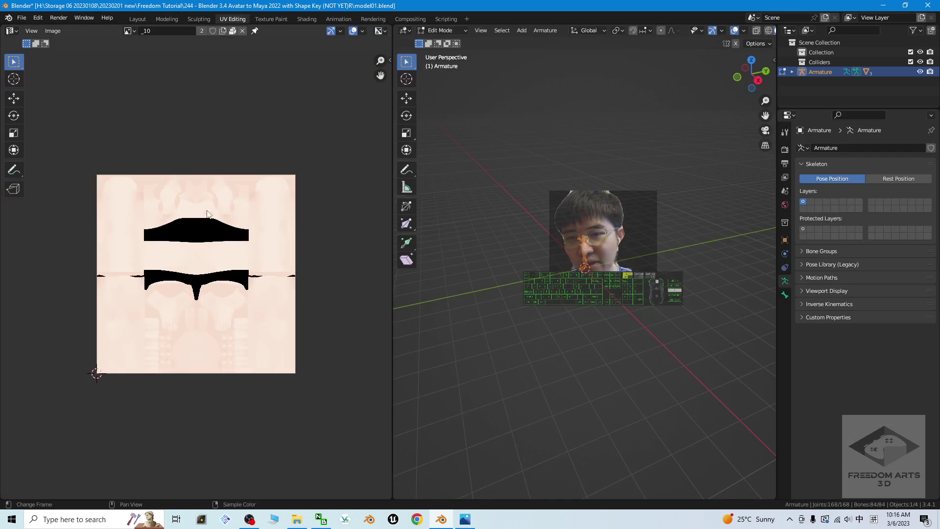
{"action": "left_click", "coordinate": [140, 32]}
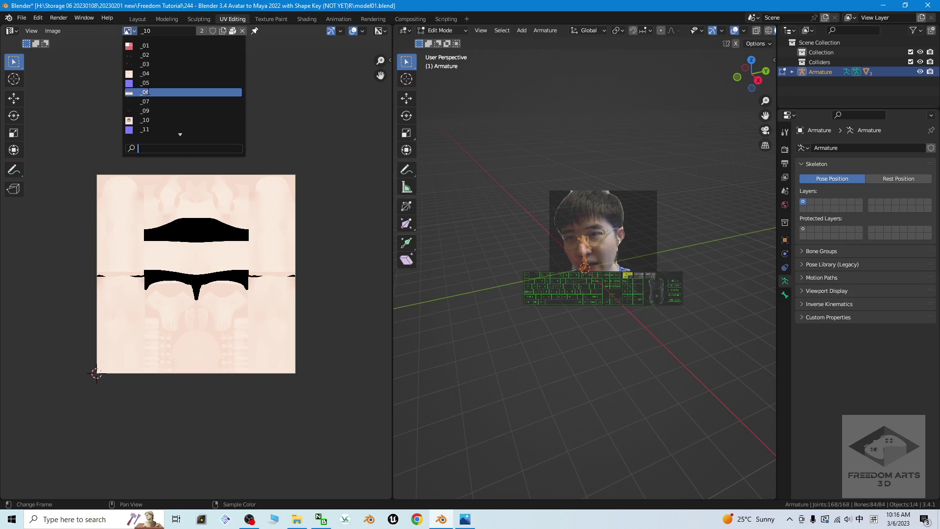
{"action": "left_click", "coordinate": [154, 82]}
{"action": "left_click", "coordinate": [137, 32]}
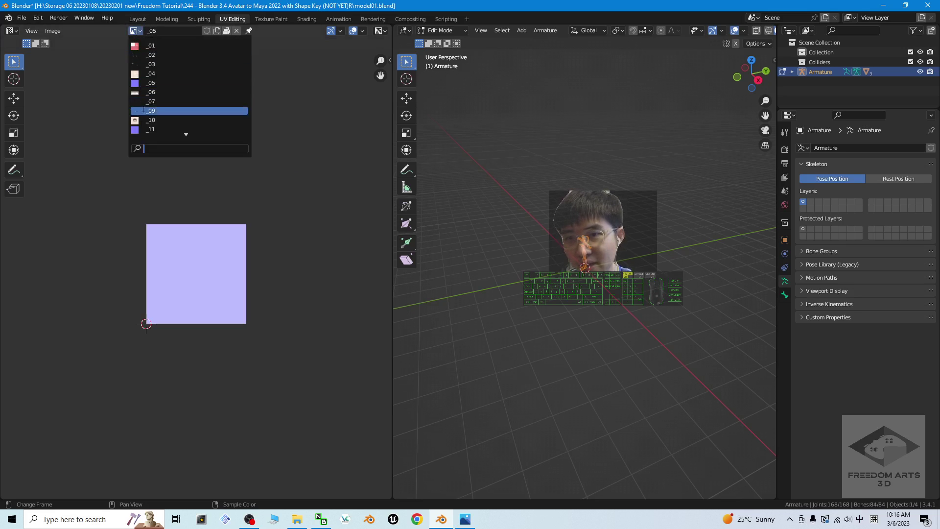
{"action": "left_click", "coordinate": [139, 130]}
{"action": "left_click", "coordinate": [139, 32]}
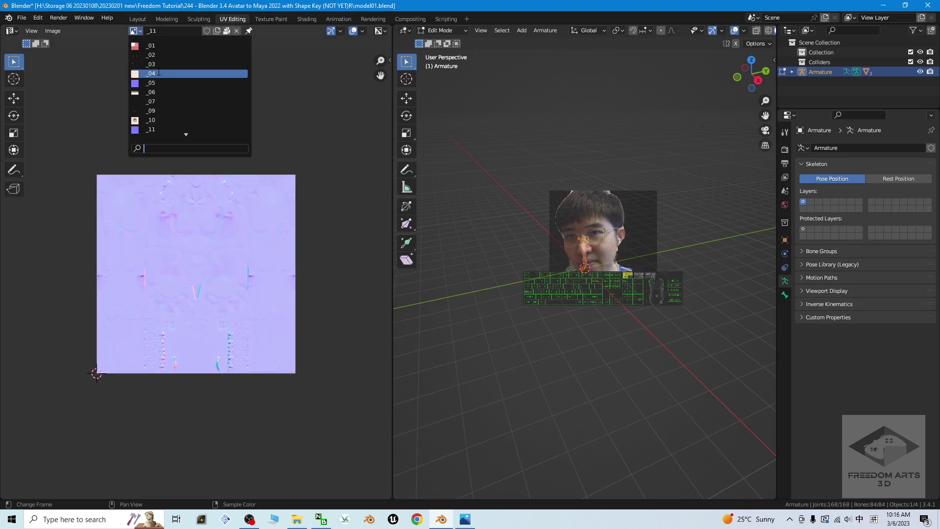
{"action": "left_click", "coordinate": [140, 51]}
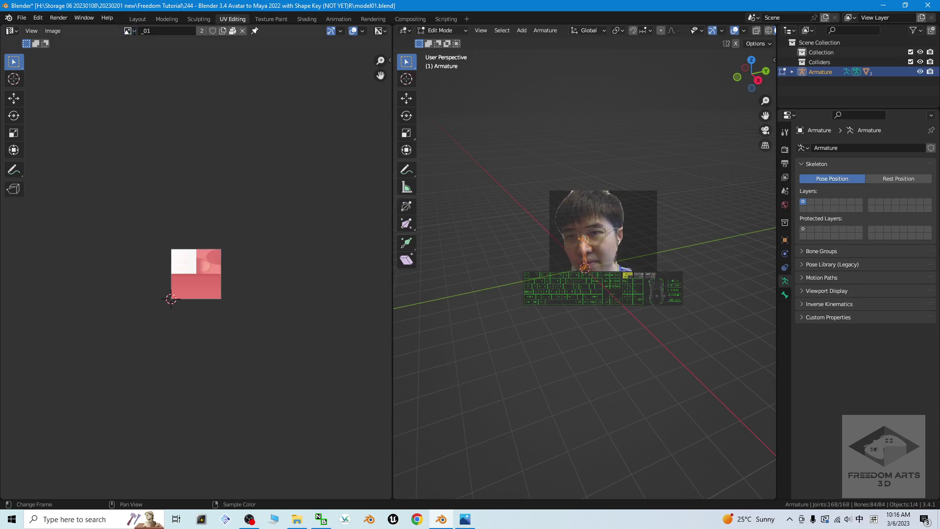
{"action": "left_click", "coordinate": [139, 33]}
{"action": "left_click", "coordinate": [140, 59]}
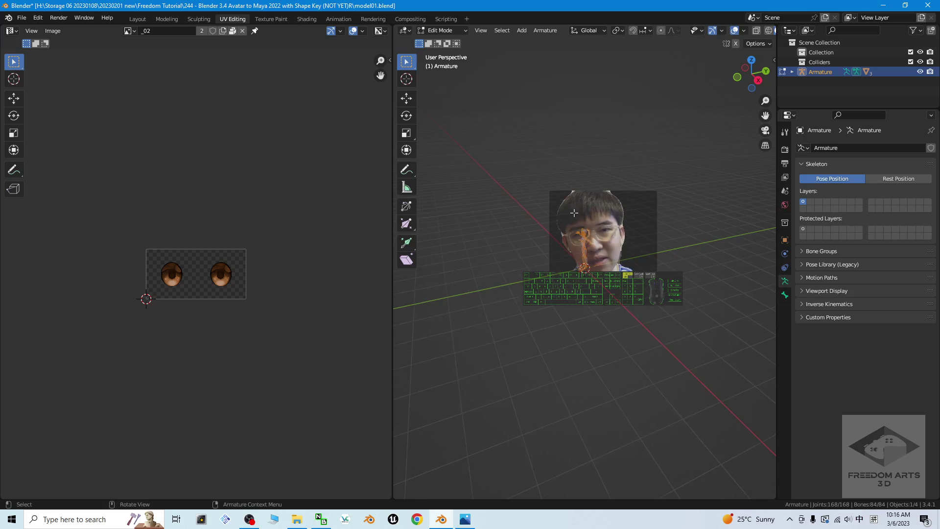
{"action": "left_click", "coordinate": [147, 18]}
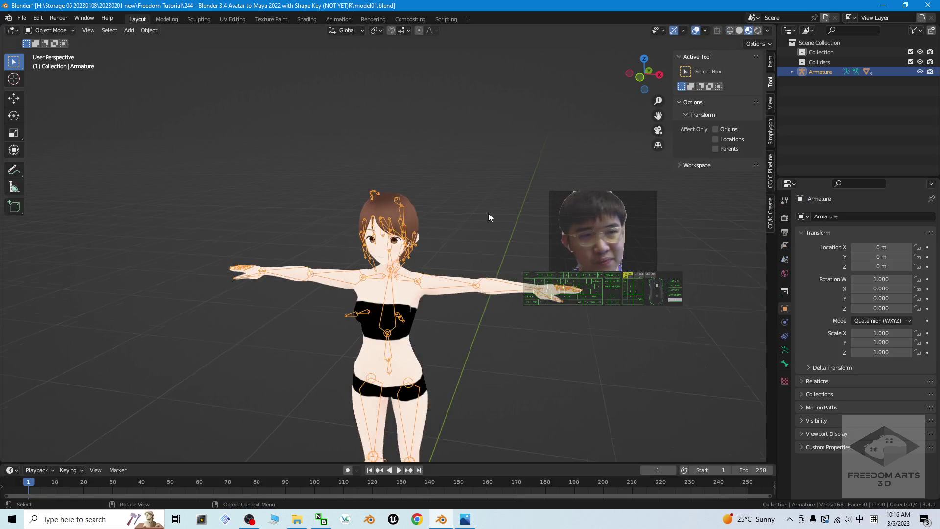
Select the Face mesh, set shape key Fcl_ALL_Angry to 0.000 and adjust Fcl_ALL_Joy
{"action": "scroll", "coordinate": [488, 217], "scroll_direction": "up", "scroll_amount": 5}
{"action": "left_click", "coordinate": [332, 211]}
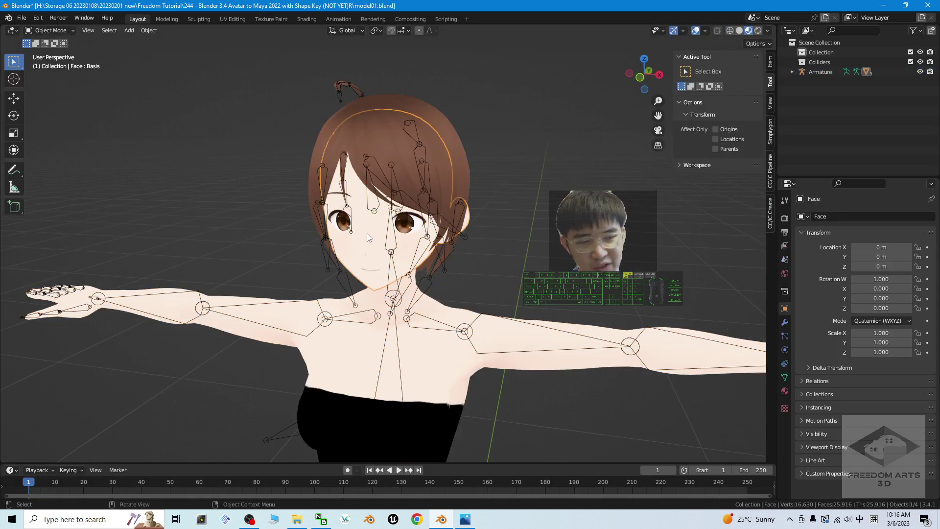
{"action": "left_click", "coordinate": [784, 376]}
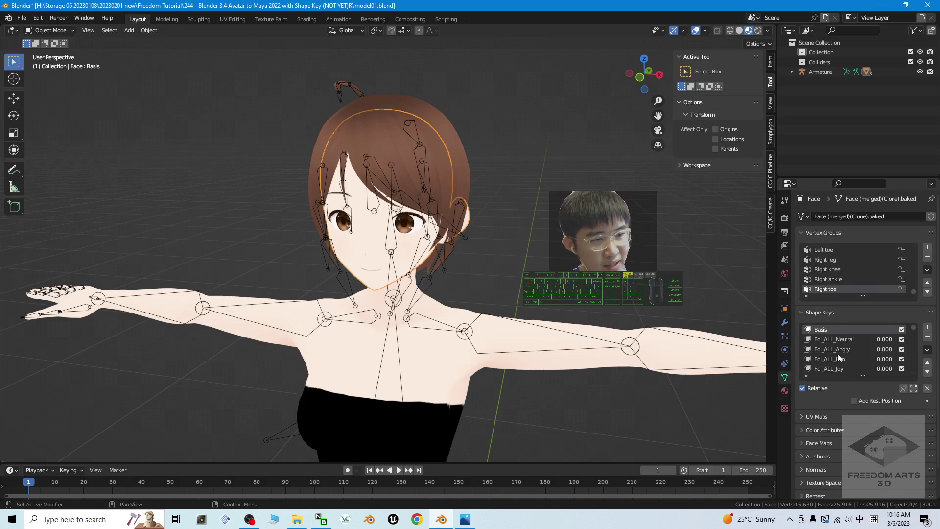
{"action": "left_click", "coordinate": [881, 349]}
{"action": "type", "text": "0.0"}
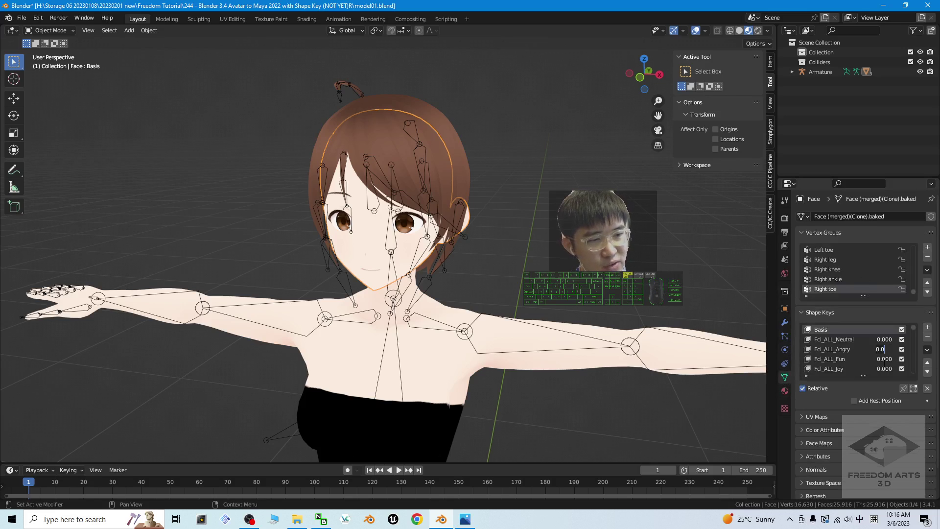
{"action": "key", "text": "Return"}
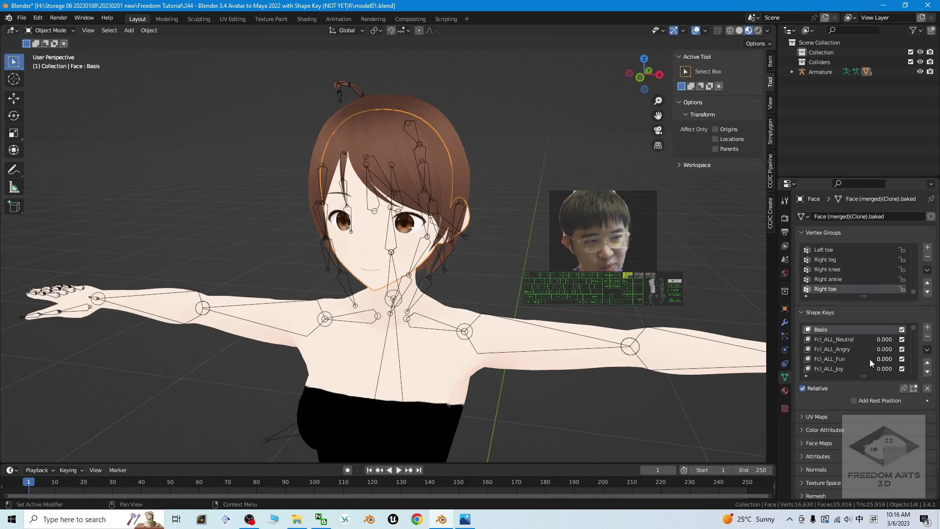
{"action": "mouse_move", "coordinate": [876, 368]}
{"action": "left_mouse_down"}
{"action": "mouse_move", "coordinate": [911, 368]}
{"action": "mouse_move", "coordinate": [877, 368]}
{"action": "left_mouse_up"}
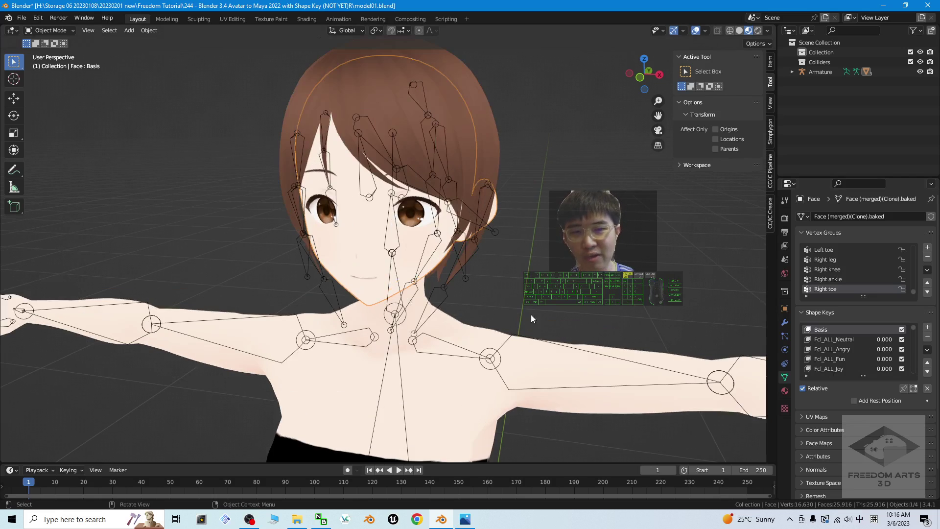
Pan, orbit and zoom around the avatar's head and shoulders, then hide the photo viewer
{"action": "scroll", "coordinate": [553, 305], "scroll_direction": "down", "scroll_amount": 5}
{"action": "middle_click_drag", "start_coordinate": [541, 359], "coordinate": [525, 314], "text": "shift"}
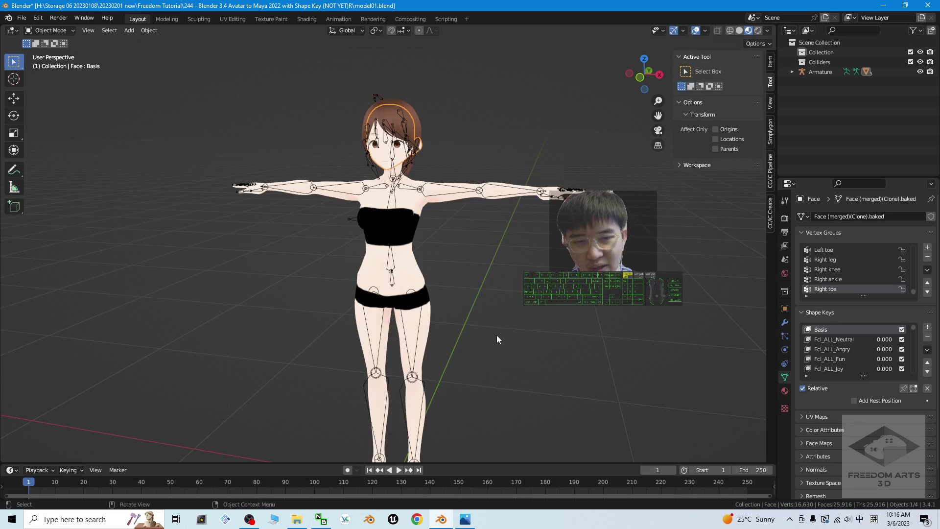
{"action": "middle_click_drag", "start_coordinate": [503, 355], "coordinate": [448, 314]}
{"action": "scroll", "coordinate": [460, 294], "scroll_direction": "up", "scroll_amount": 3}
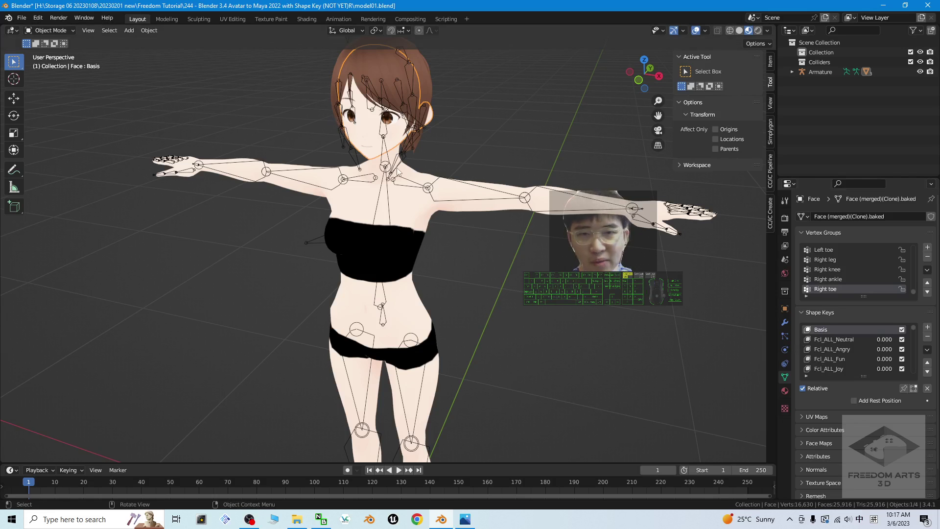
{"action": "scroll", "coordinate": [470, 253], "scroll_direction": "up", "scroll_amount": 2}
{"action": "scroll", "coordinate": [486, 261], "scroll_direction": "down", "scroll_amount": 4}
{"action": "middle_click_drag", "start_coordinate": [473, 286], "coordinate": [486, 368], "text": "shift"}
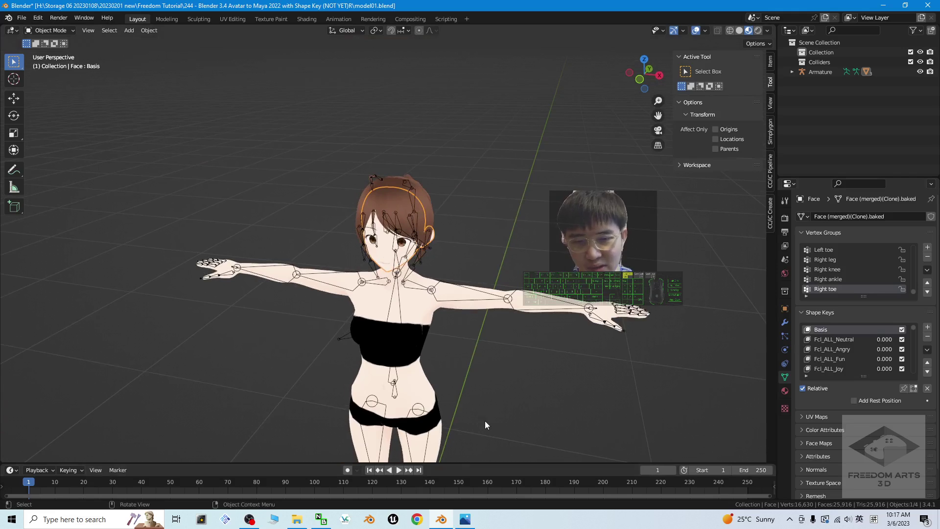
{"action": "scroll", "coordinate": [482, 318], "scroll_direction": "up", "scroll_amount": 3}
{"action": "scroll", "coordinate": [484, 318], "scroll_direction": "down", "scroll_amount": 3}
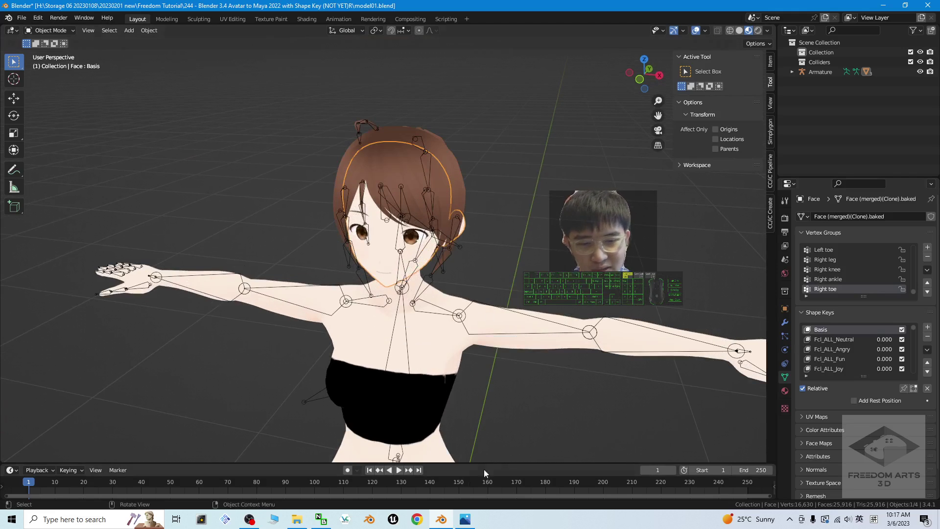
{"action": "left_click", "coordinate": [465, 519]}
{"action": "left_click", "coordinate": [883, 16]}
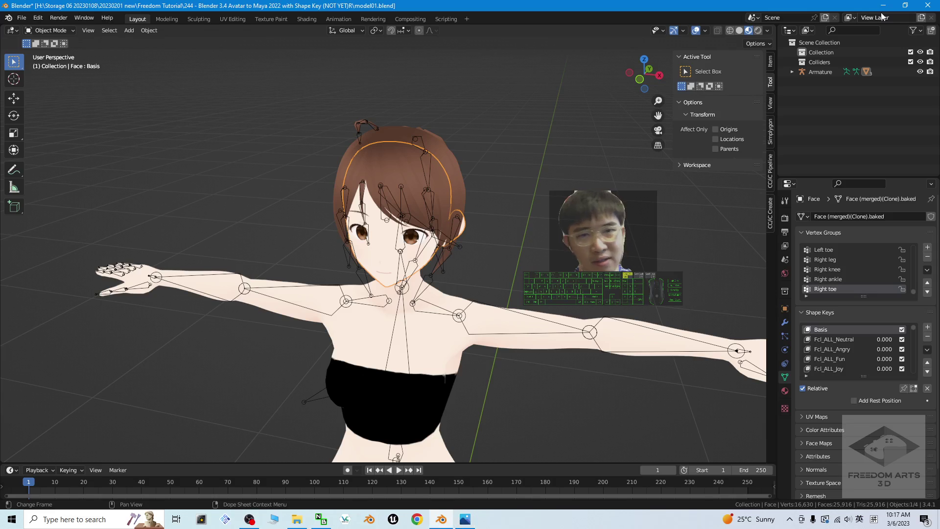
Un-maximize Blender and create a new desktop folder named 'from Blender'
{"action": "mouse_move", "coordinate": [595, 5]}
{"action": "left_mouse_down"}
{"action": "mouse_move", "coordinate": [594, 22]}
{"action": "mouse_move", "coordinate": [605, 18]}
{"action": "left_mouse_up"}
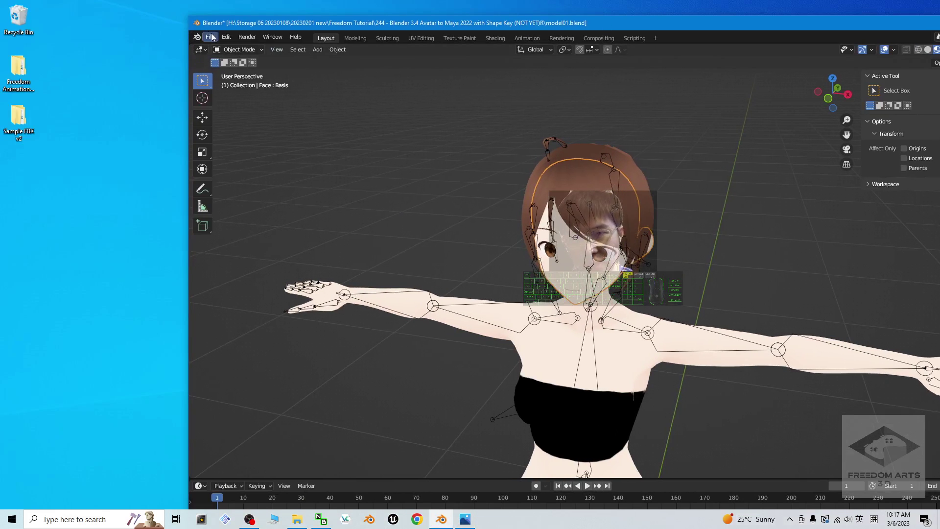
{"action": "right_click", "coordinate": [22, 235]}
{"action": "mouse_move", "coordinate": [98, 337]}
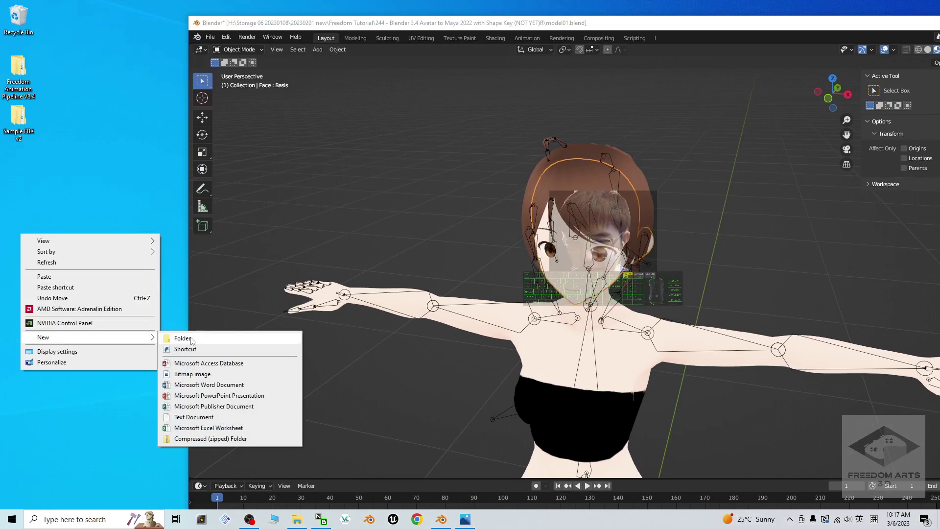
{"action": "left_click", "coordinate": [177, 338]}
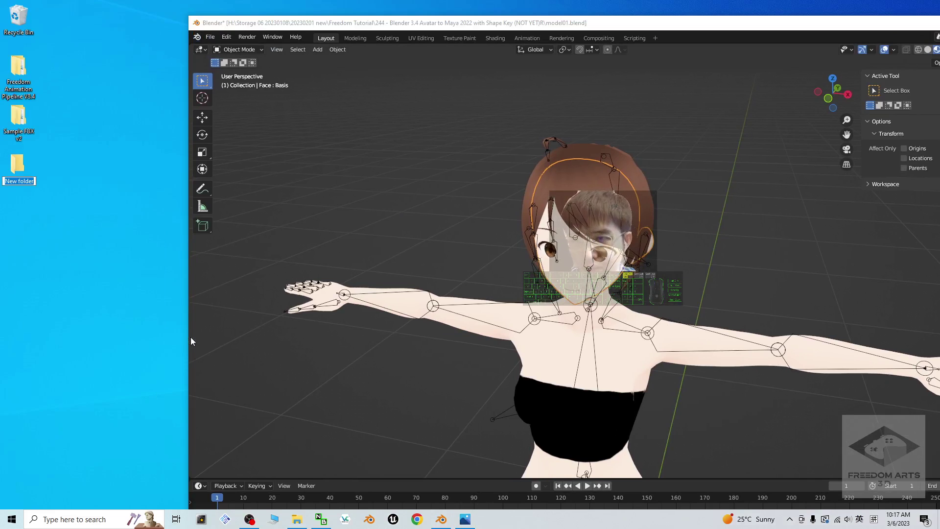
{"action": "type", "text": "from Blende"}
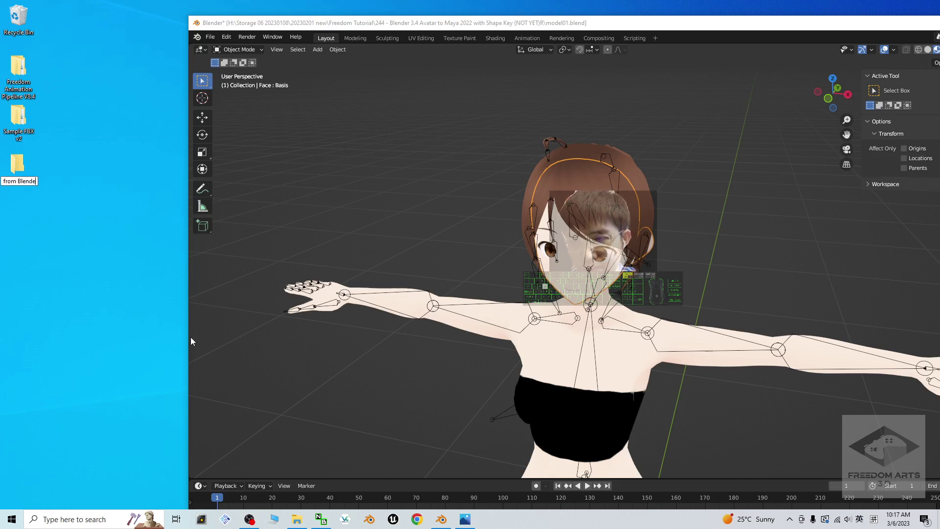
{"action": "type", "text": "r"}
{"action": "key", "text": "Return"}
Open the 'from Blender' folder and arrange it to the left of Blender
{"action": "double_click", "coordinate": [15, 164]}
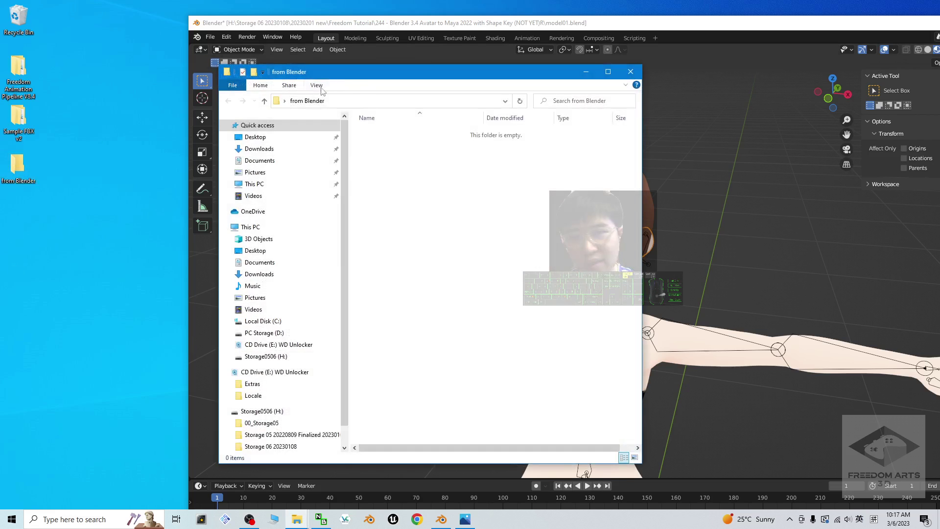
{"action": "left_click_drag", "start_coordinate": [362, 77], "coordinate": [181, 93]}
{"action": "left_click_drag", "start_coordinate": [447, 30], "coordinate": [522, 18]}
Start an FBX (.fbx) export from Blender's File > Export menu
{"action": "left_click", "coordinate": [286, 26]}
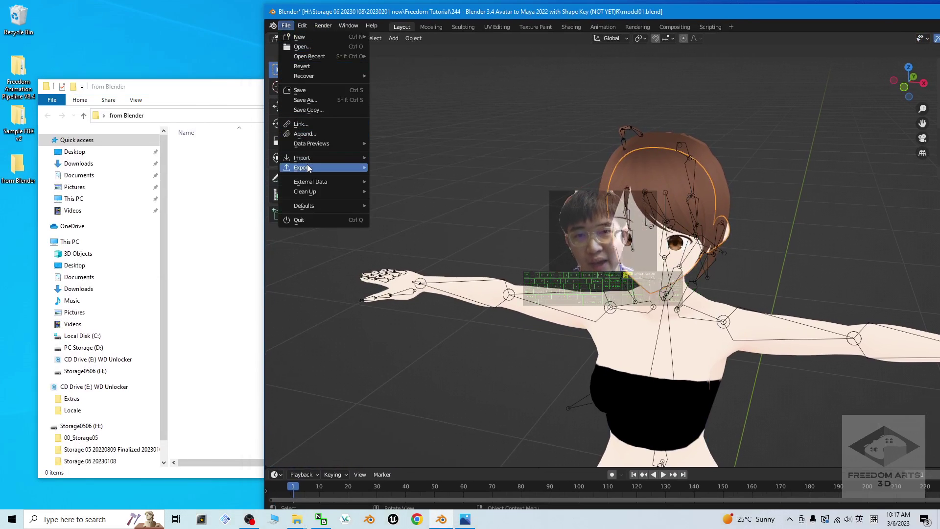
{"action": "mouse_move", "coordinate": [310, 168]}
{"action": "left_click", "coordinate": [427, 256]}
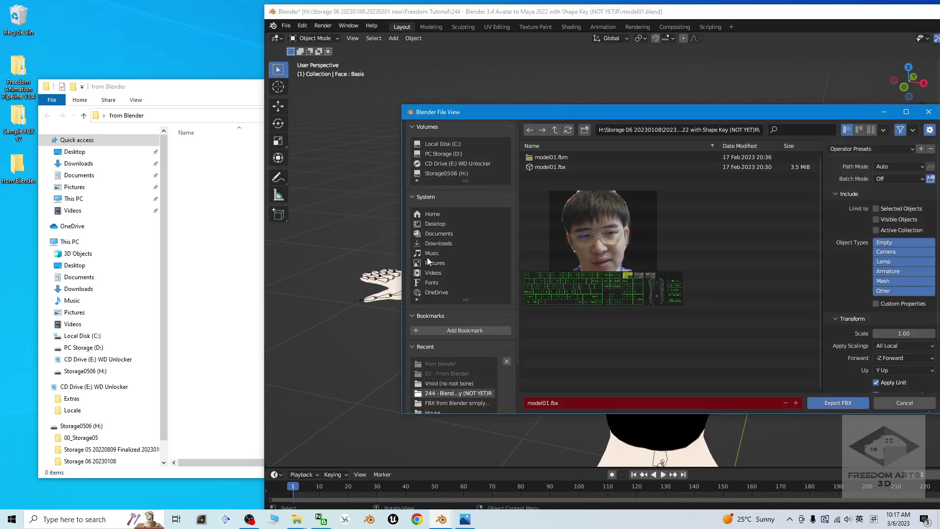
Set the export path to the 'from Blender' folder path copied from Explorer
{"action": "left_click", "coordinate": [181, 88]}
{"action": "left_click", "coordinate": [160, 117]}
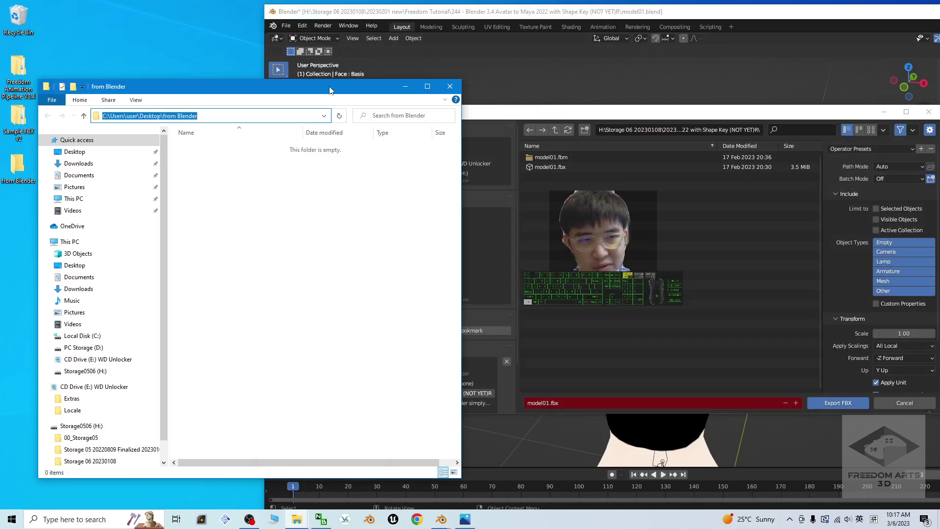
{"action": "key", "text": "ctrl+c"}
{"action": "left_click", "coordinate": [685, 130]}
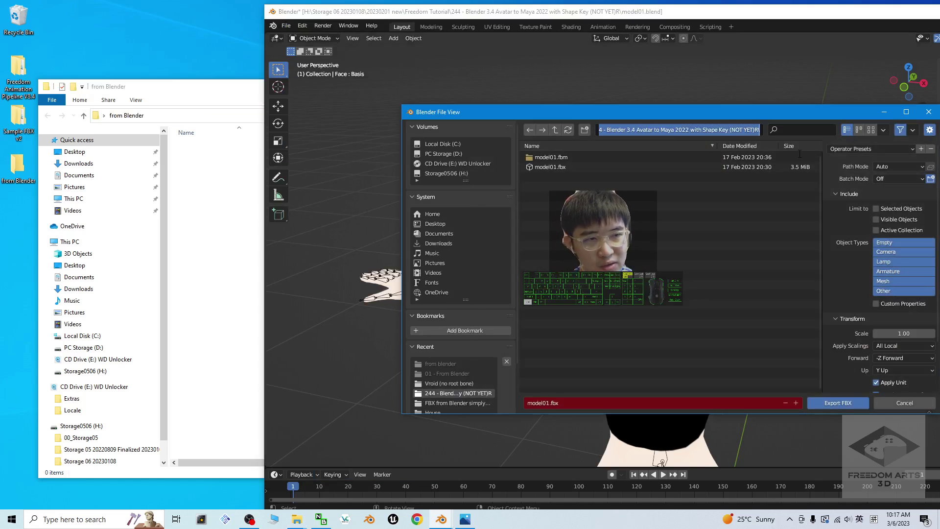
{"action": "key", "text": "ctrl+v"}
{"action": "key", "text": "Return"}
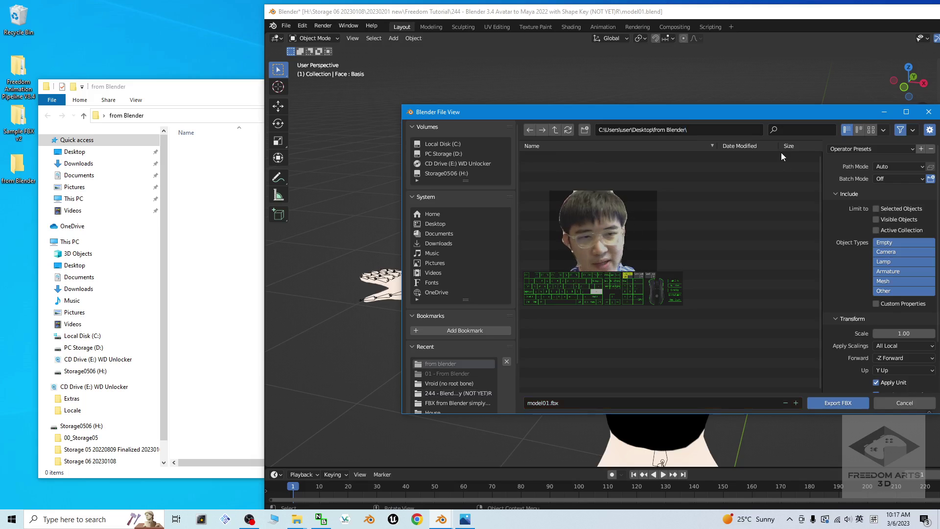
{"action": "left_click_drag", "start_coordinate": [783, 113], "coordinate": [635, 102]}
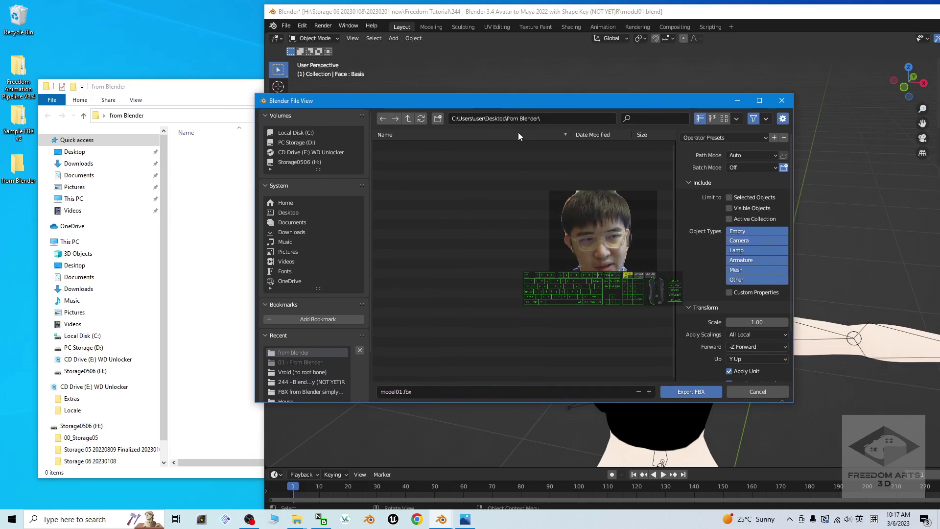
{"action": "left_click_drag", "start_coordinate": [597, 102], "coordinate": [480, 132]}
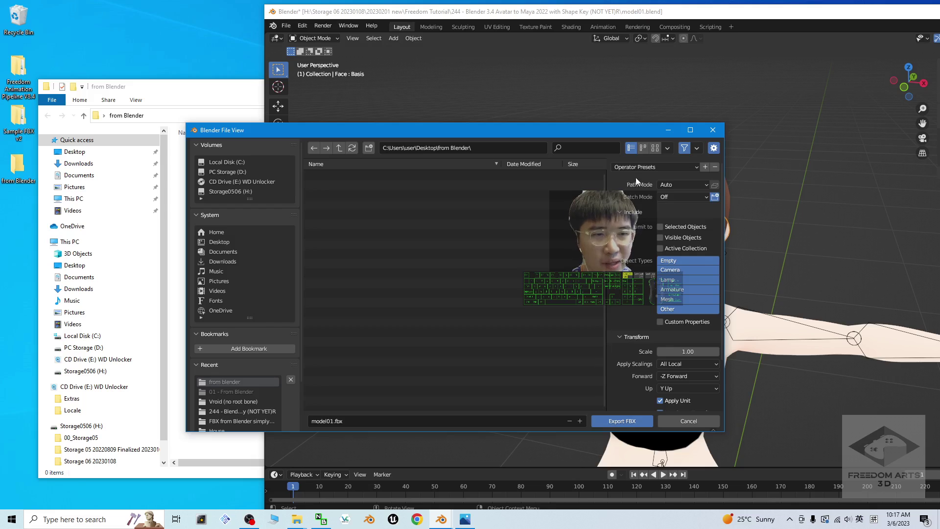
Export model01.fbx with Path Mode Copy and Embed Textures on, then check the folder
{"action": "left_click", "coordinate": [670, 184]}
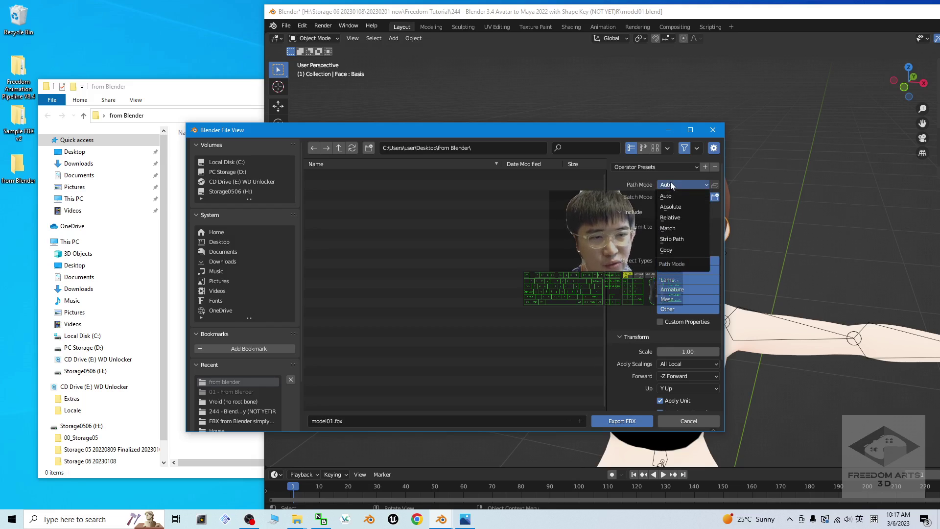
{"action": "left_click", "coordinate": [664, 251]}
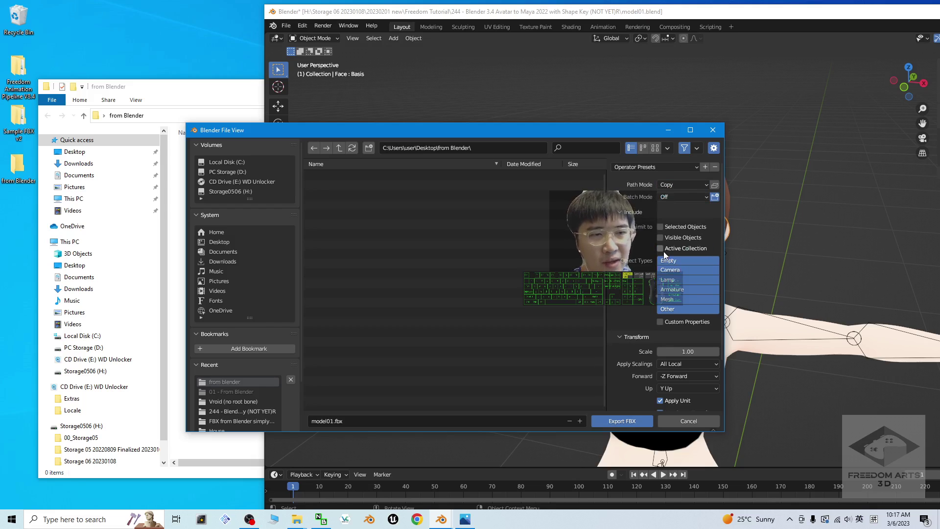
{"action": "left_click", "coordinate": [715, 185]}
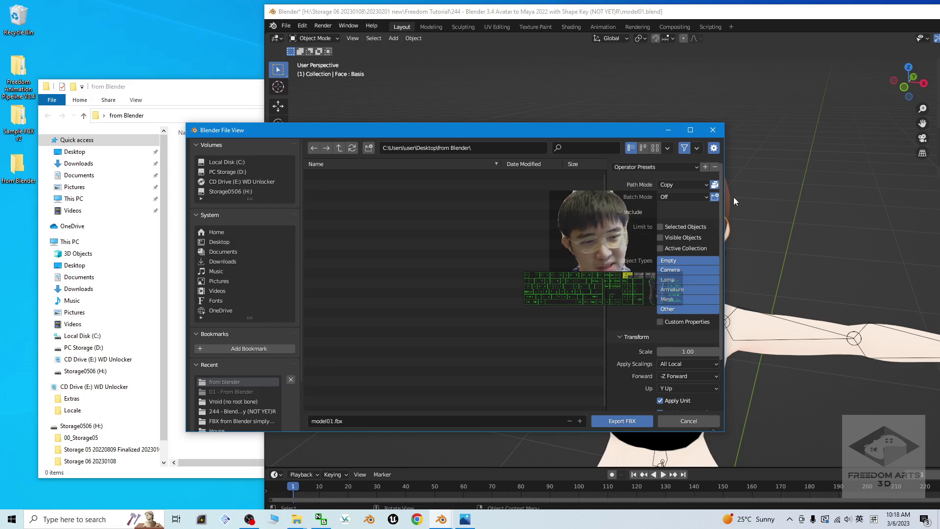
{"action": "left_click", "coordinate": [622, 424]}
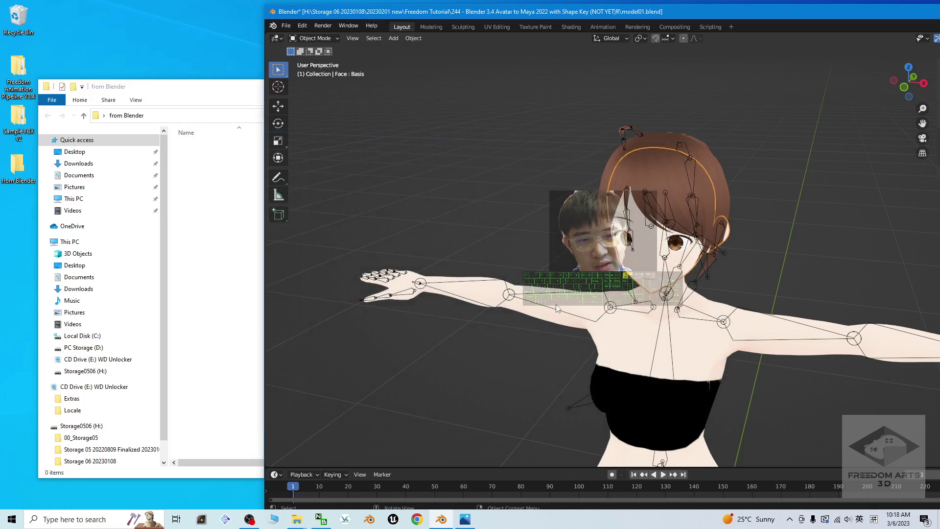
{"action": "left_click", "coordinate": [234, 168]}
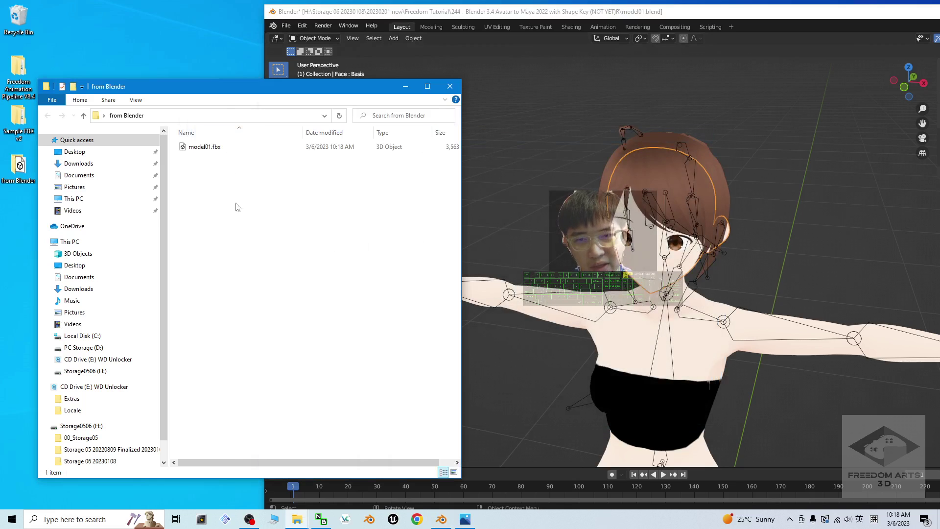
Preview model01.fbx in 3D Viewer, orbiting and zooming the textured avatar, then close it
{"action": "double_click", "coordinate": [200, 148]}
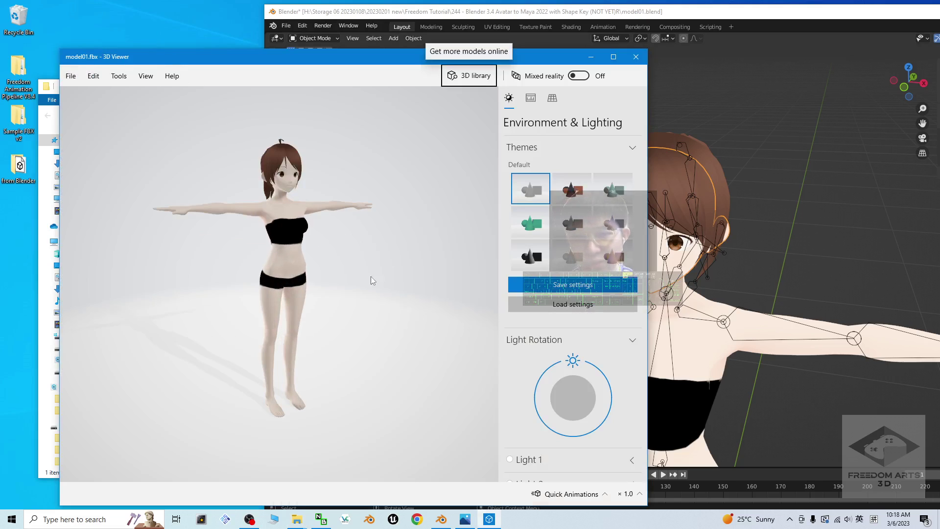
{"action": "left_click_drag", "start_coordinate": [371, 277], "coordinate": [244, 169]}
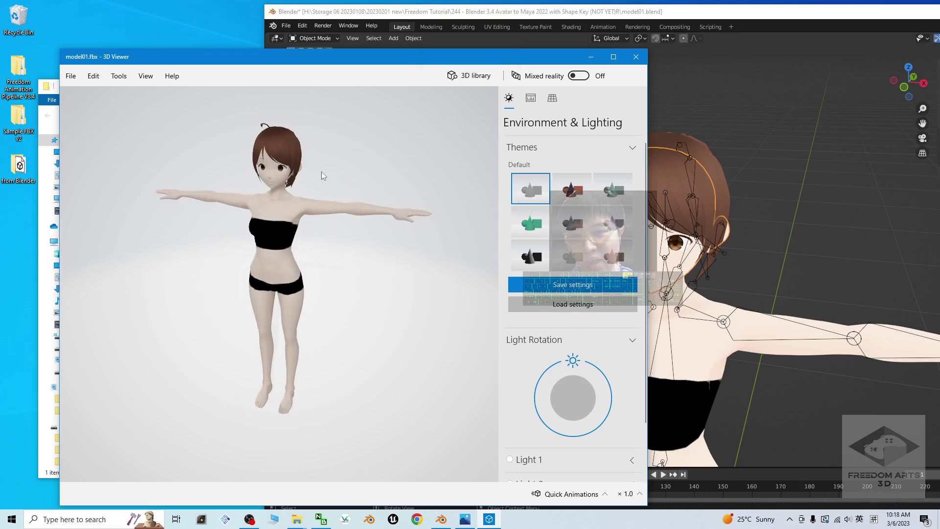
{"action": "scroll", "coordinate": [336, 199], "scroll_direction": "up", "scroll_amount": 2}
{"action": "left_click", "coordinate": [635, 58]}
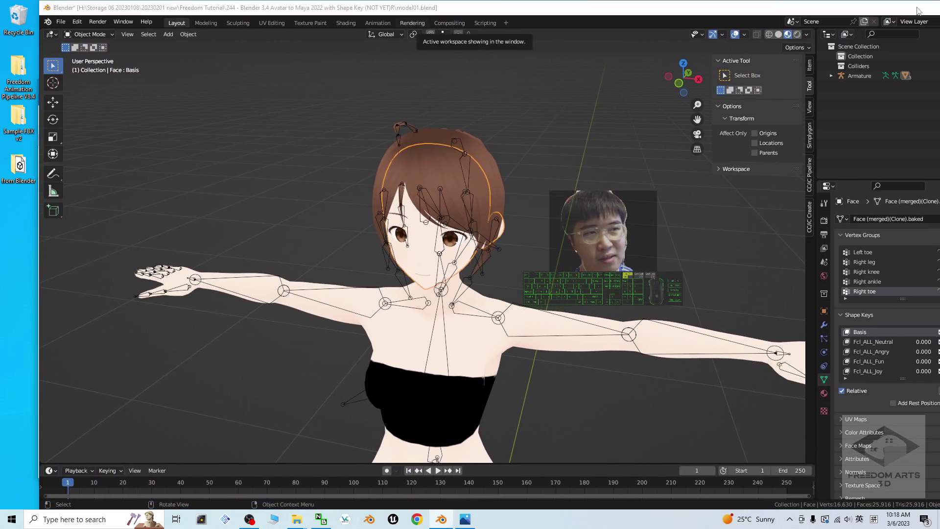
Minimize Blender, search for 'maya' and launch Maya 2022
{"action": "left_click", "coordinate": [923, 7]}
{"action": "left_click", "coordinate": [82, 520]}
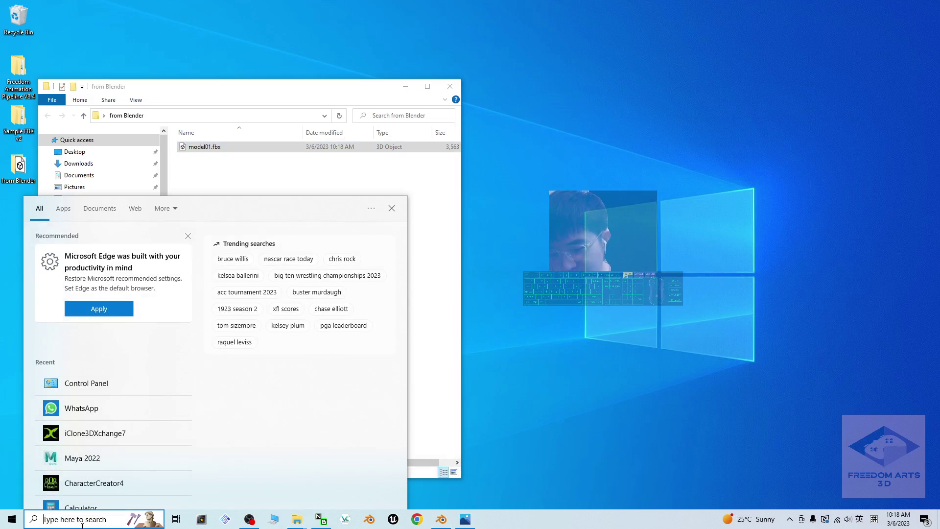
{"action": "type", "text": "maya"}
{"action": "left_click", "coordinate": [95, 473]}
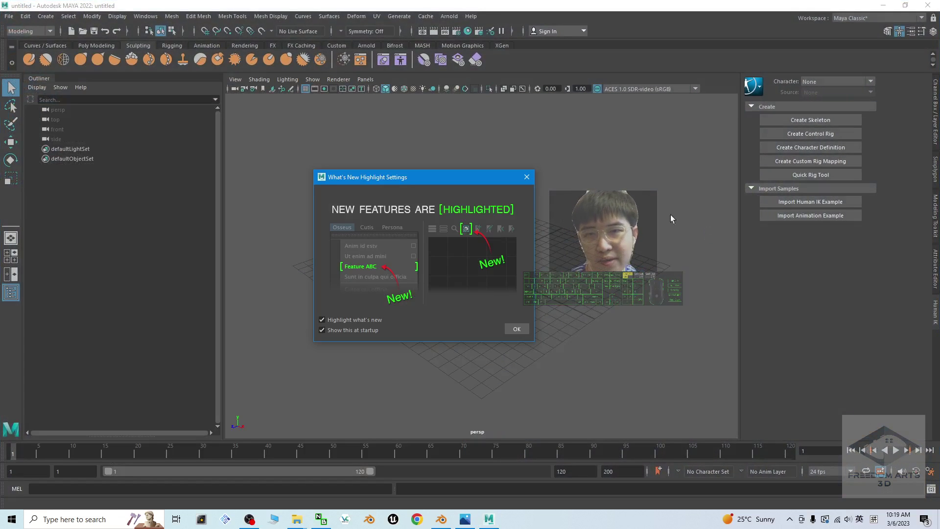
Dismiss What's New, restore Maya, and drag model01.fbx from the folder into the viewport
{"action": "left_click", "coordinate": [526, 177]}
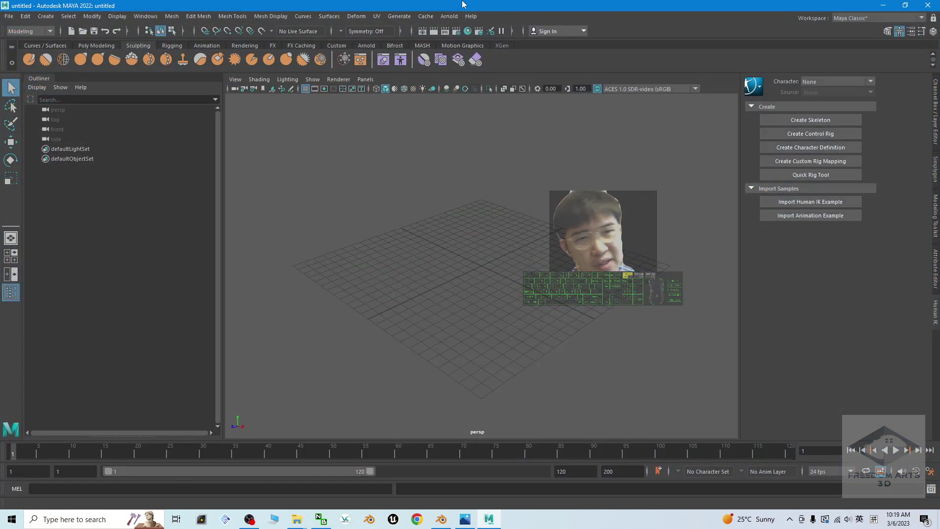
{"action": "left_click", "coordinate": [905, 5]}
{"action": "left_click", "coordinate": [212, 226]}
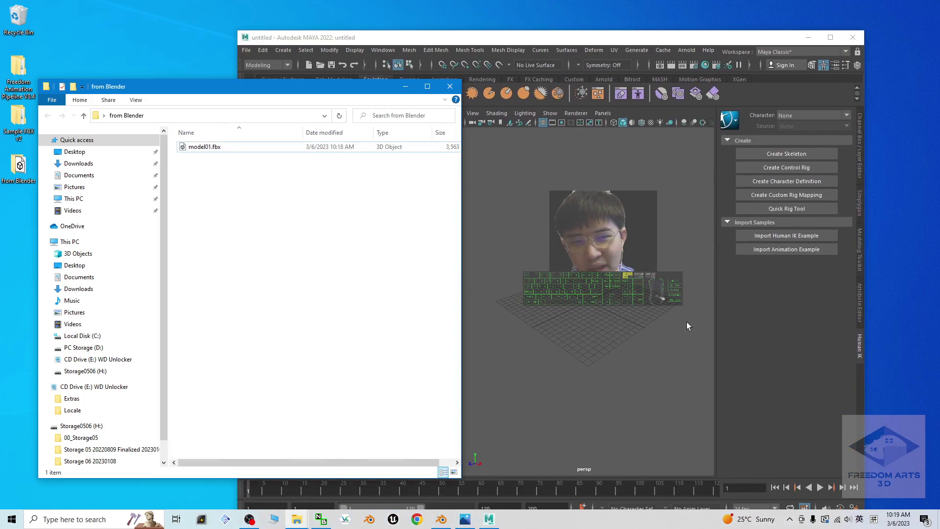
{"action": "left_click", "coordinate": [213, 149]}
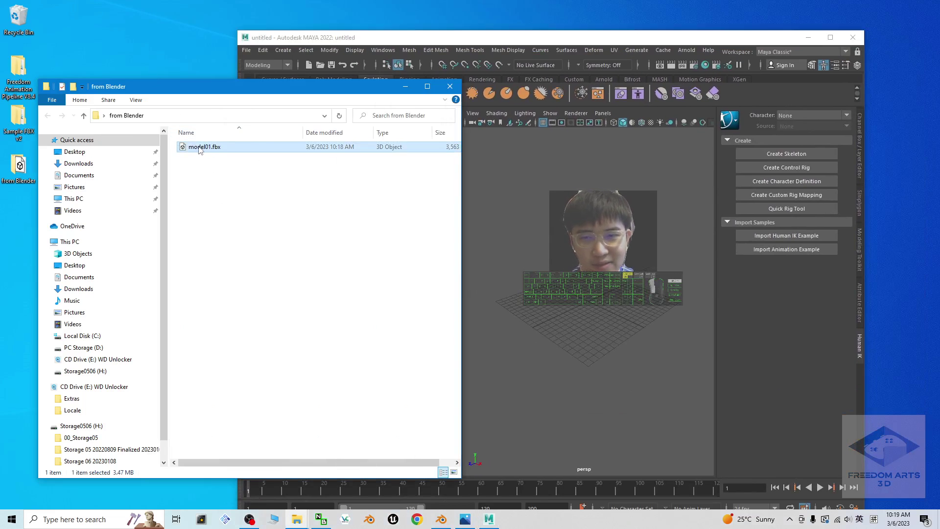
{"action": "left_click_drag", "start_coordinate": [213, 149], "coordinate": [586, 309]}
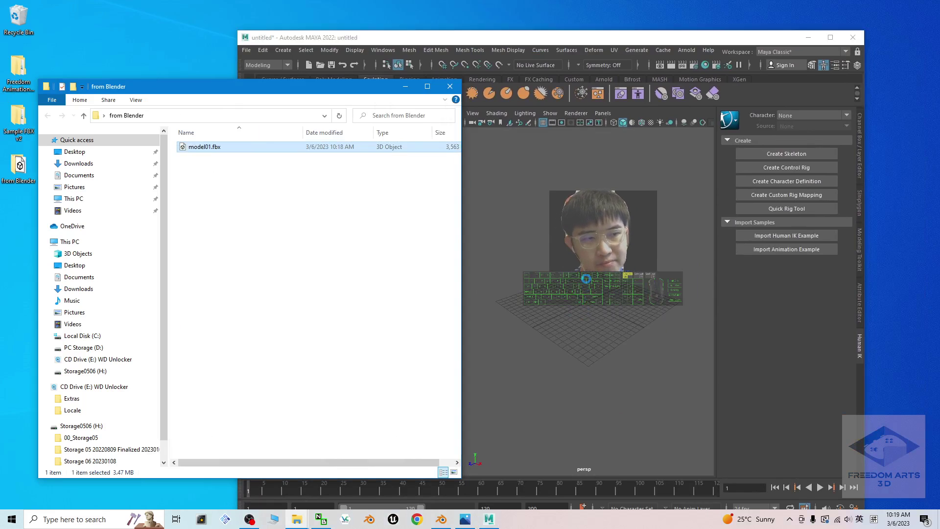
Maximize Maya, frame the imported avatar, turn on textured display and tumble around it
{"action": "left_click", "coordinate": [830, 38]}
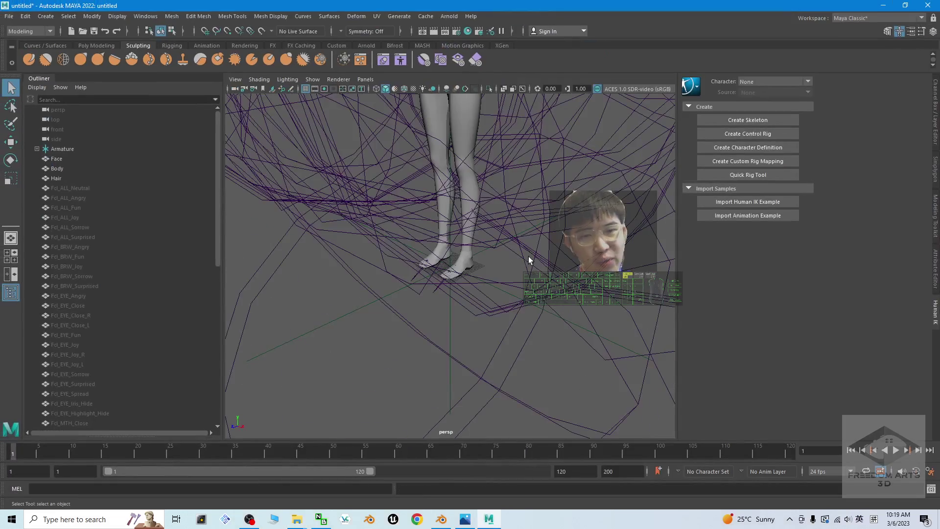
{"action": "scroll", "coordinate": [541, 232], "scroll_direction": "up", "scroll_amount": 3}
{"action": "middle_click_drag", "start_coordinate": [508, 180], "coordinate": [494, 431], "text": "alt"}
{"action": "scroll", "coordinate": [507, 368], "scroll_direction": "up", "scroll_amount": 4}
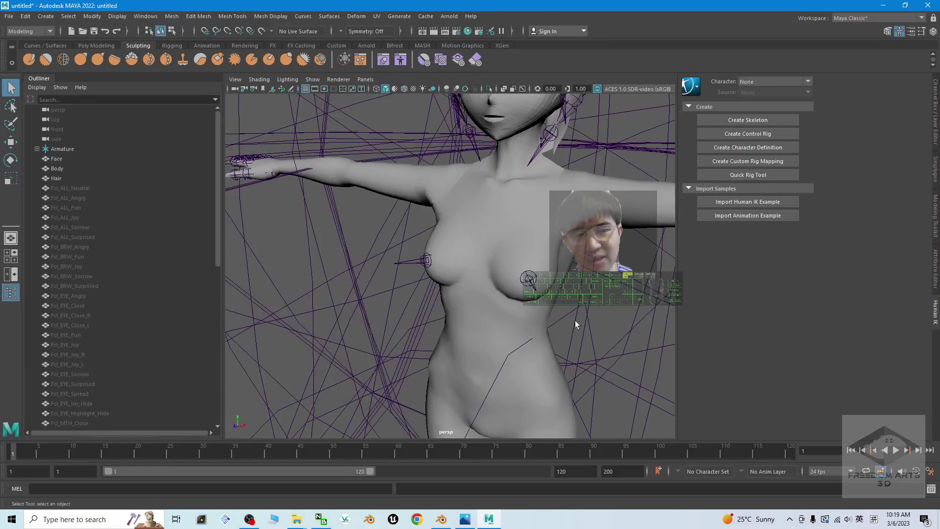
{"action": "scroll", "coordinate": [563, 311], "scroll_direction": "down", "scroll_amount": 3}
{"action": "scroll", "coordinate": [563, 289], "scroll_direction": "down", "scroll_amount": 3}
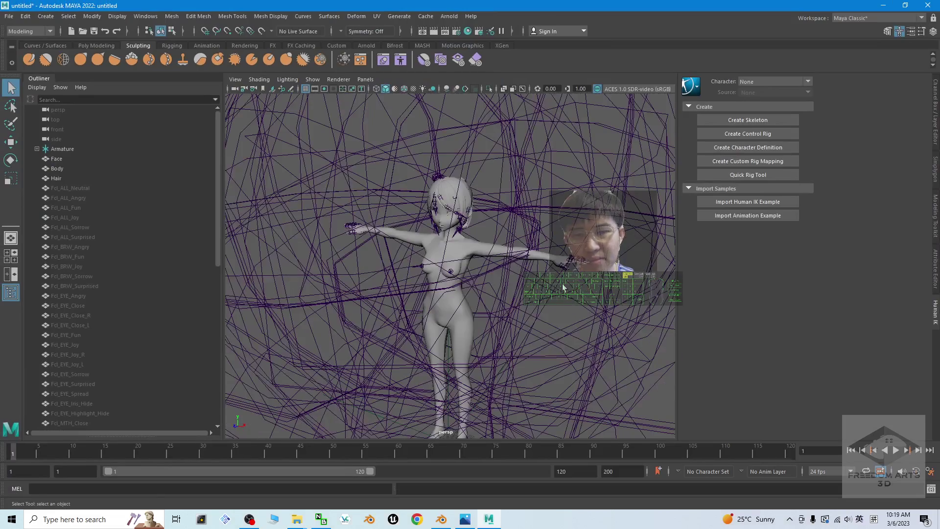
{"action": "scroll", "coordinate": [563, 288], "scroll_direction": "down", "scroll_amount": 4}
{"action": "scroll", "coordinate": [552, 288], "scroll_direction": "up", "scroll_amount": 4}
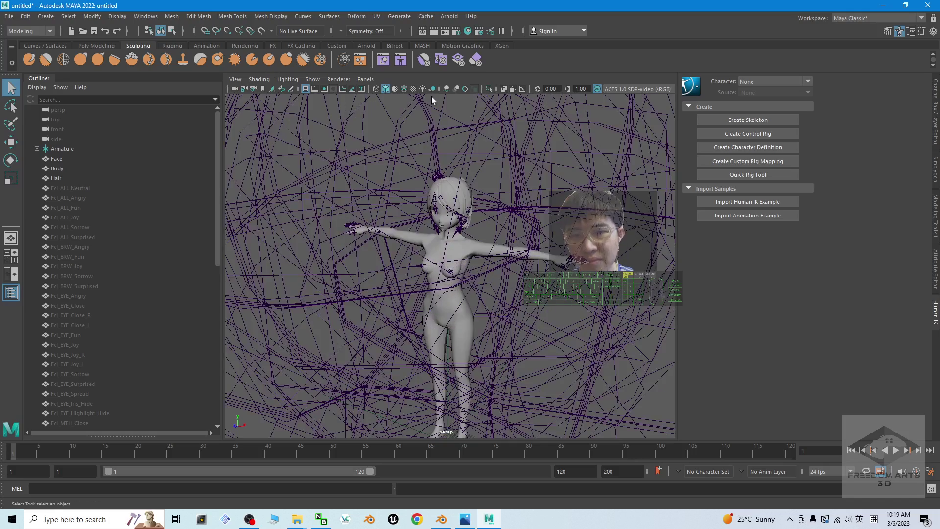
{"action": "left_click", "coordinate": [413, 89]}
{"action": "scroll", "coordinate": [506, 275], "scroll_direction": "up", "scroll_amount": 3}
{"action": "left_click_drag", "start_coordinate": [505, 275], "coordinate": [509, 339], "text": "alt"}
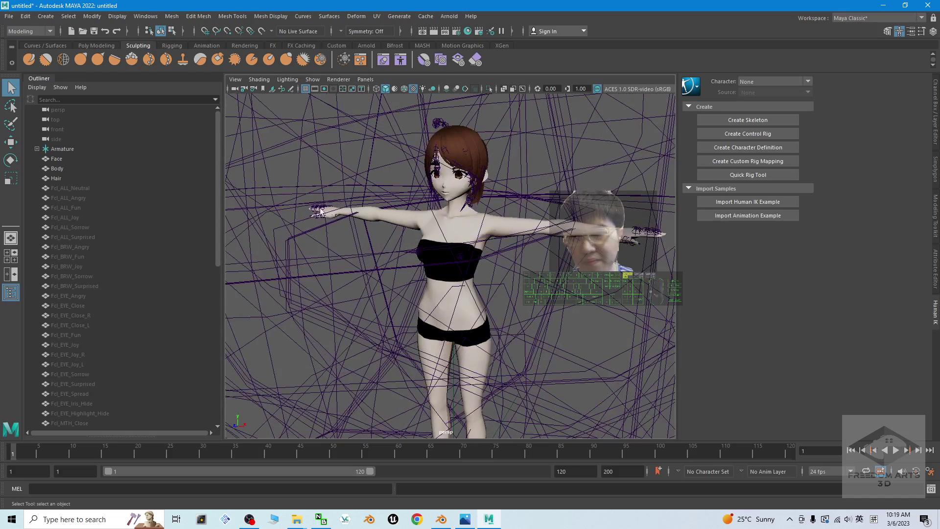
Switch the viewport to wireframe and frame the view on the selected Armature skeleton
{"action": "left_click", "coordinate": [376, 89]}
{"action": "left_click", "coordinate": [62, 148]}
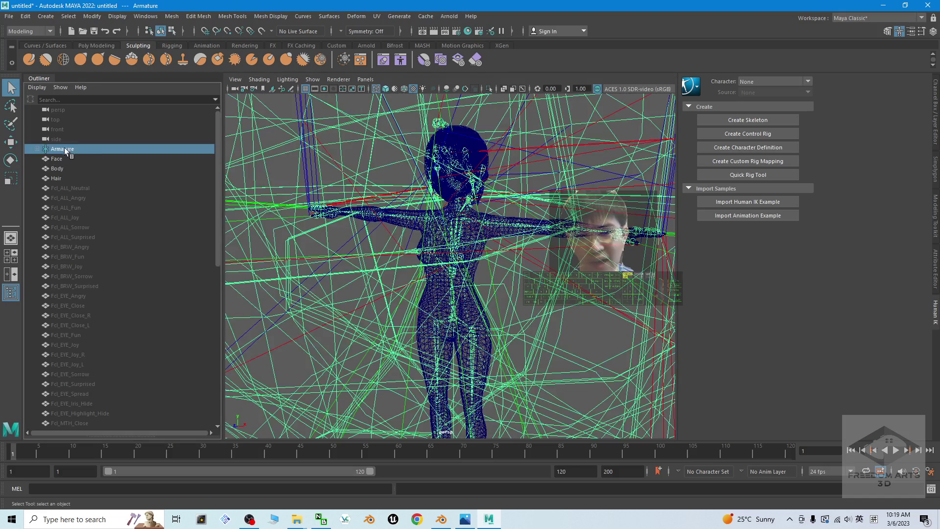
{"action": "key", "text": "f"}
{"action": "scroll", "coordinate": [540, 289], "scroll_direction": "down", "scroll_amount": 3}
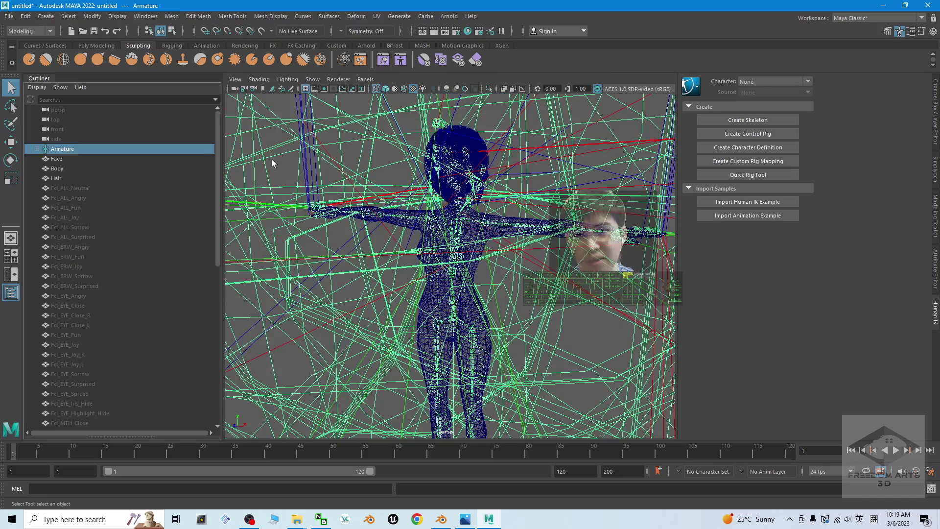
{"action": "scroll", "coordinate": [489, 220], "scroll_direction": "down", "scroll_amount": 5}
Marquee-select a group of skeleton joints to inspect them, then clear the selection
{"action": "left_click_drag", "start_coordinate": [503, 164], "coordinate": [575, 235]}
{"action": "scroll", "coordinate": [575, 235], "scroll_direction": "up", "scroll_amount": 5}
{"action": "left_click", "coordinate": [563, 168]}
{"action": "scroll", "coordinate": [563, 169], "scroll_direction": "down", "scroll_amount": 5}
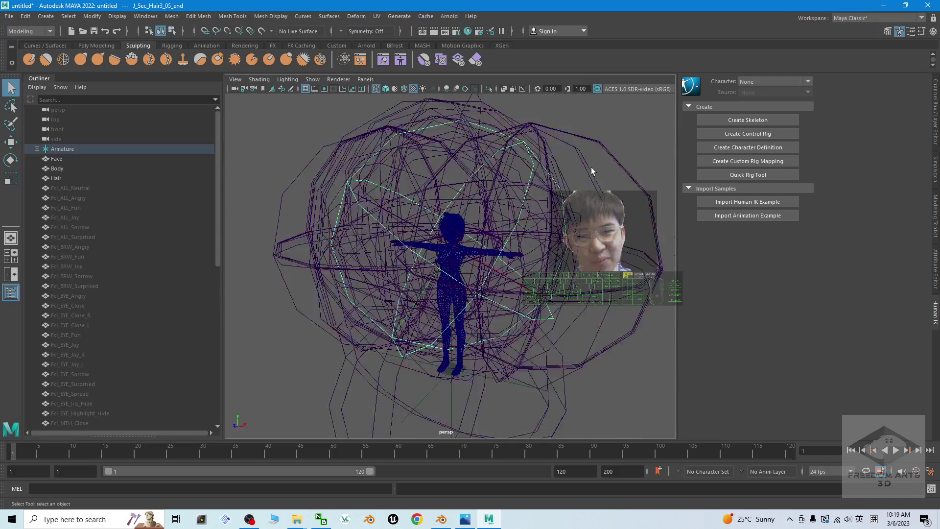
{"action": "scroll", "coordinate": [583, 174], "scroll_direction": "up", "scroll_amount": 1}
{"action": "scroll", "coordinate": [597, 178], "scroll_direction": "down", "scroll_amount": 1}
{"action": "scroll", "coordinate": [609, 169], "scroll_direction": "up", "scroll_amount": 8}
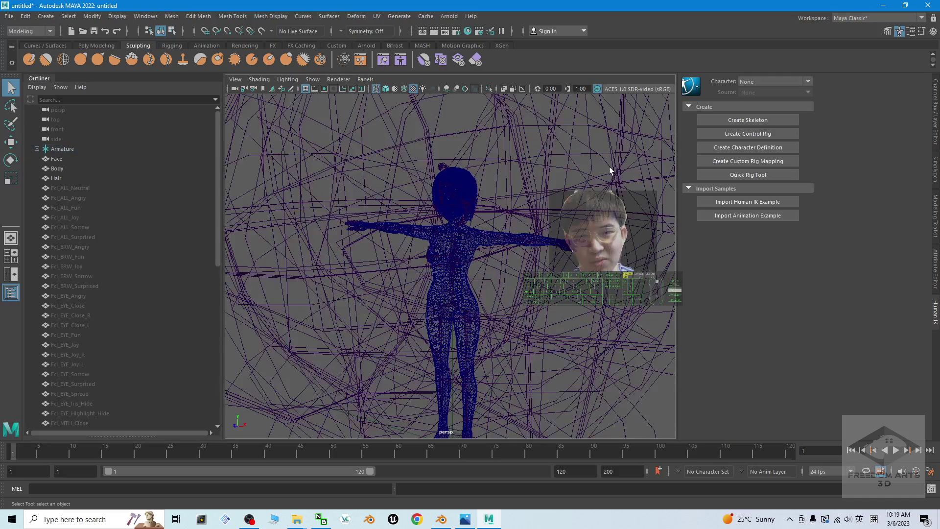
{"action": "scroll", "coordinate": [535, 295], "scroll_direction": "down", "scroll_amount": 5}
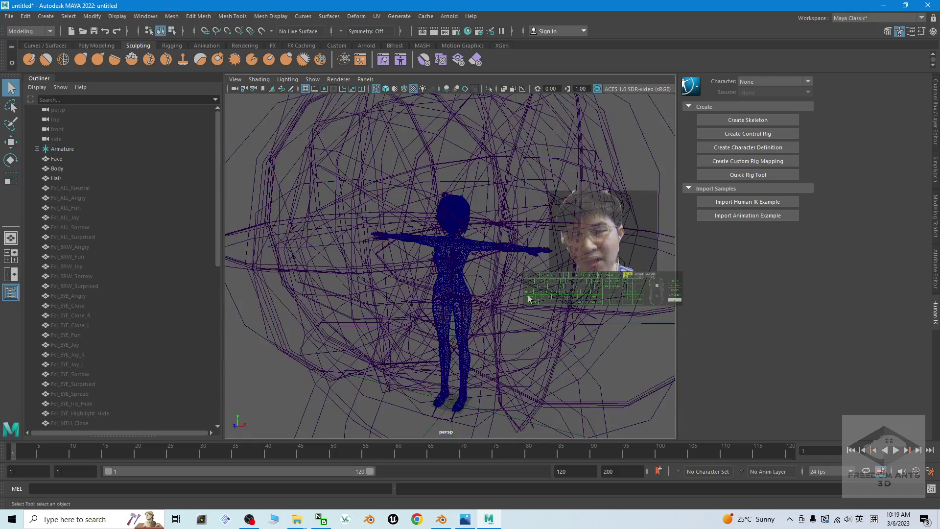
{"action": "left_click", "coordinate": [126, 19]}
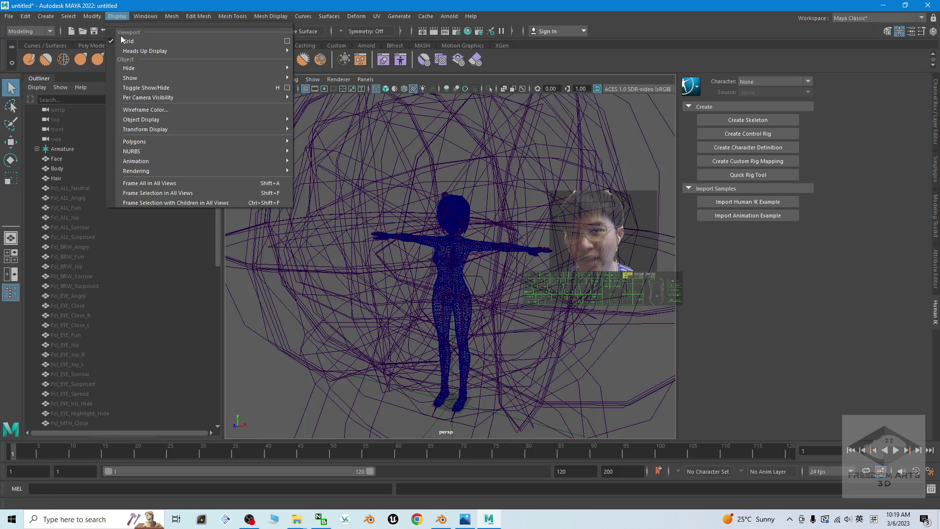
Shrink the joint display size, reselect the Armature and frame the whole character
{"action": "mouse_move", "coordinate": [148, 161]}
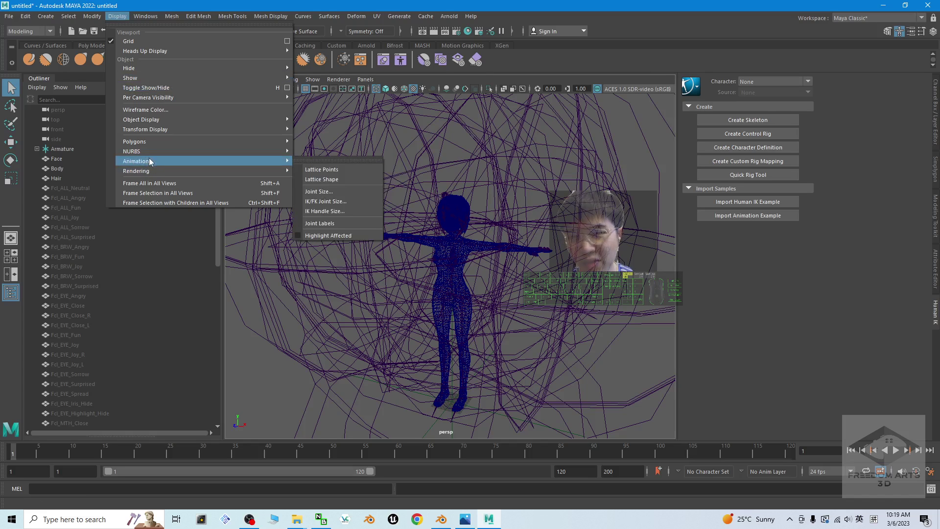
{"action": "left_click", "coordinate": [320, 191]}
{"action": "left_click_drag", "start_coordinate": [784, 413], "coordinate": [780, 407]}
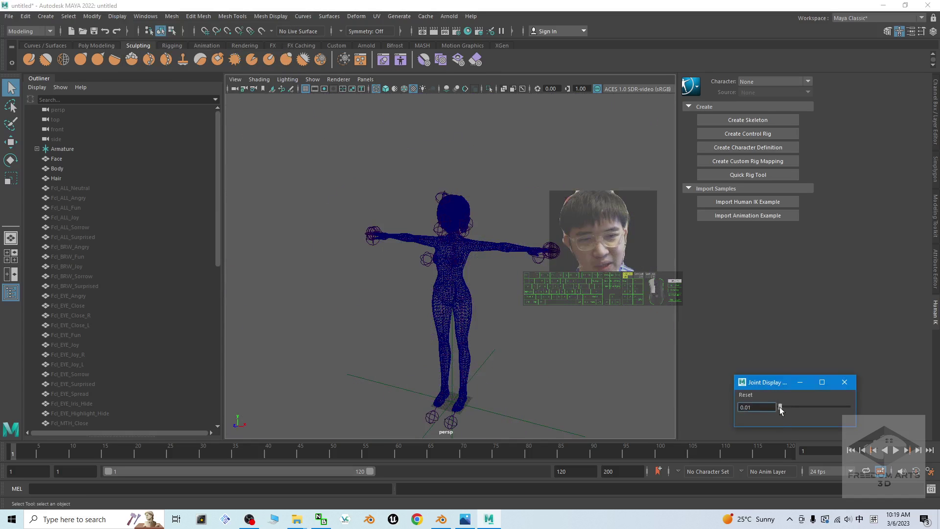
{"action": "scroll", "coordinate": [504, 285], "scroll_direction": "up", "scroll_amount": 10}
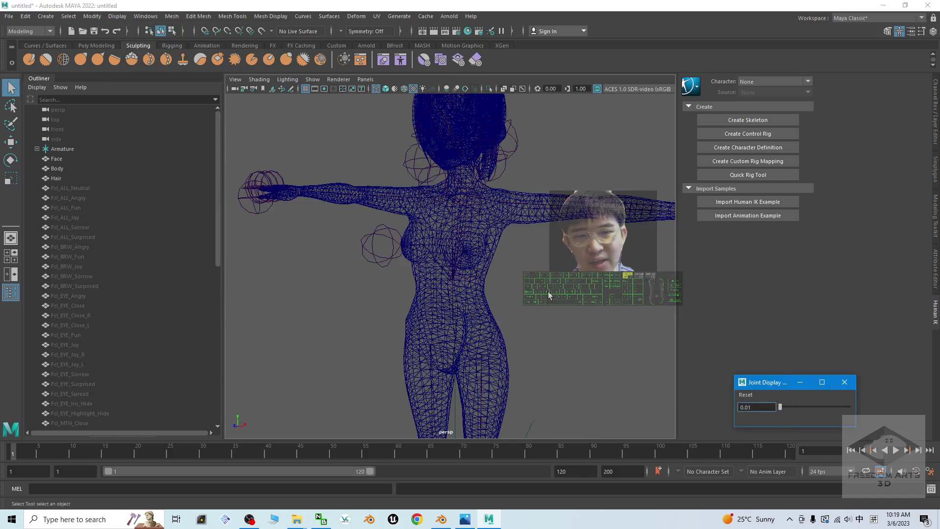
{"action": "left_click", "coordinate": [62, 148]}
{"action": "key", "text": "f"}
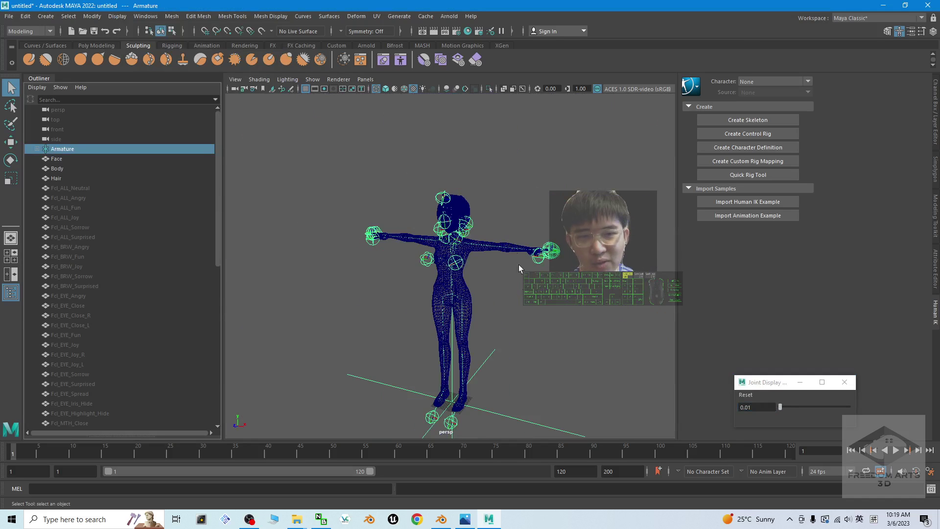
{"action": "left_click_drag", "start_coordinate": [519, 264], "coordinate": [542, 326], "text": "alt"}
Adjust joint display size to 0.23 while selecting the left and right leg joints
{"action": "left_click_drag", "start_coordinate": [780, 407], "coordinate": [780, 410]}
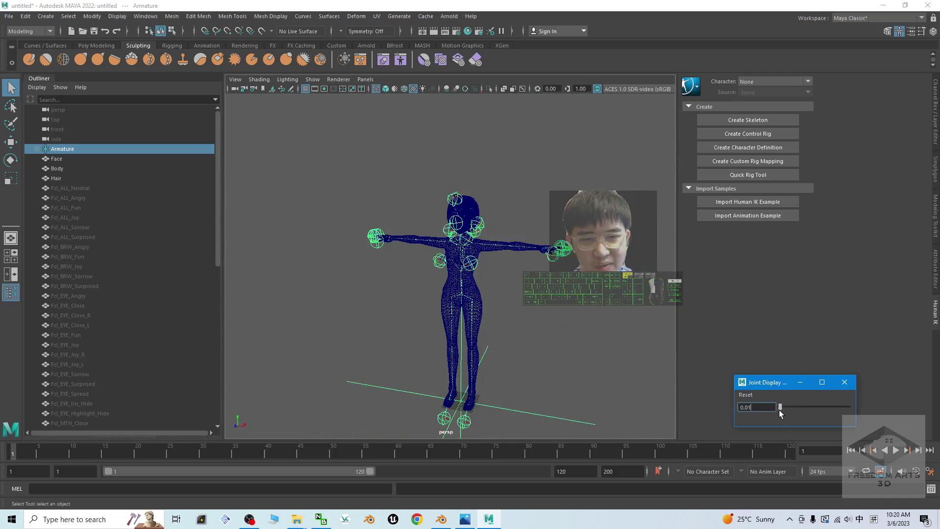
{"action": "scroll", "coordinate": [557, 339], "scroll_direction": "up", "scroll_amount": 5}
{"action": "left_click", "coordinate": [510, 341]}
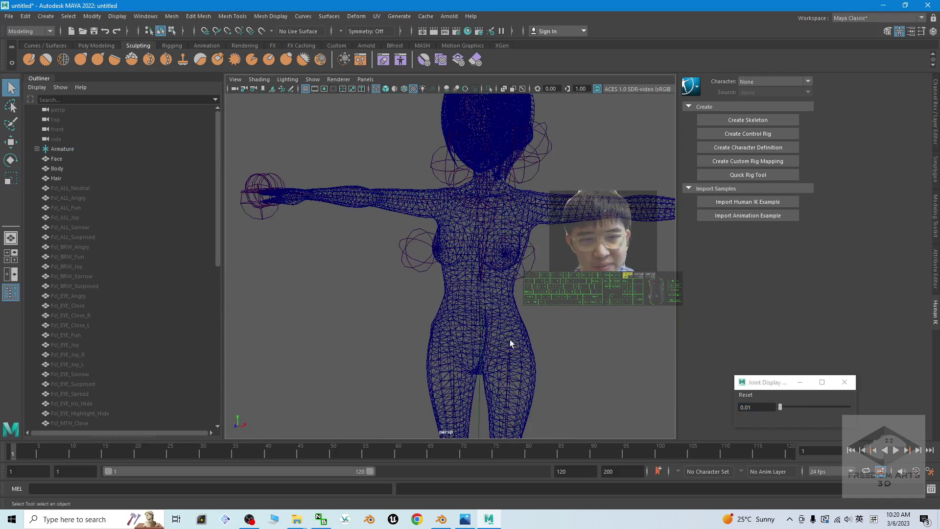
{"action": "left_click", "coordinate": [453, 367]}
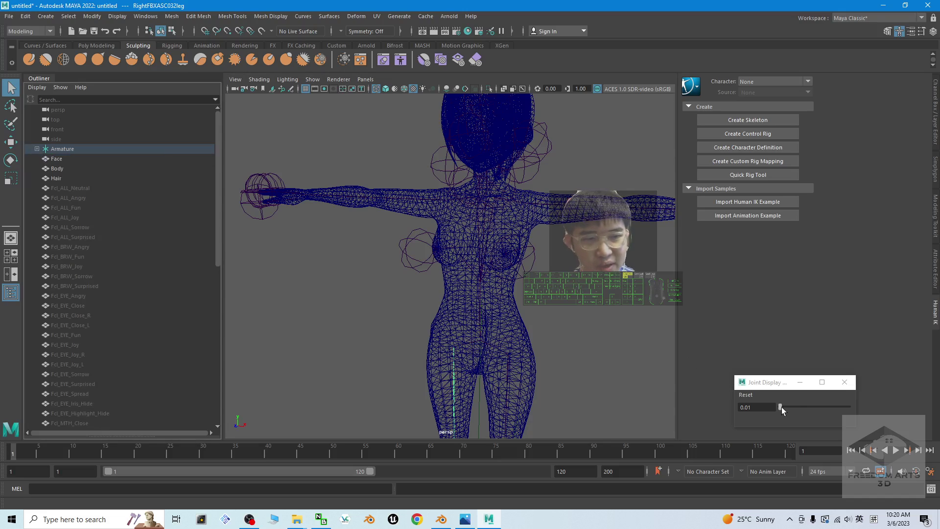
{"action": "left_click_drag", "start_coordinate": [782, 410], "coordinate": [782, 411]}
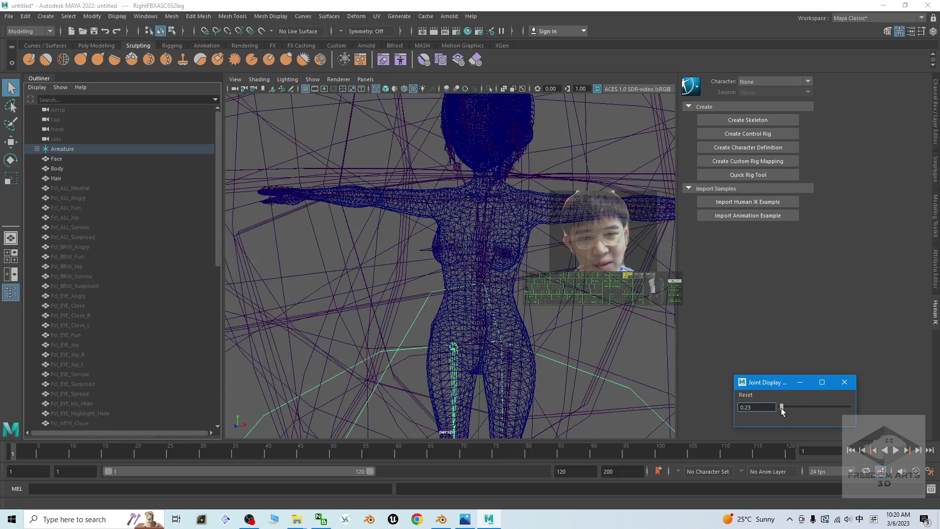
Select the whole Armature and zoom in on the head and shoulders
{"action": "left_click", "coordinate": [66, 148]}
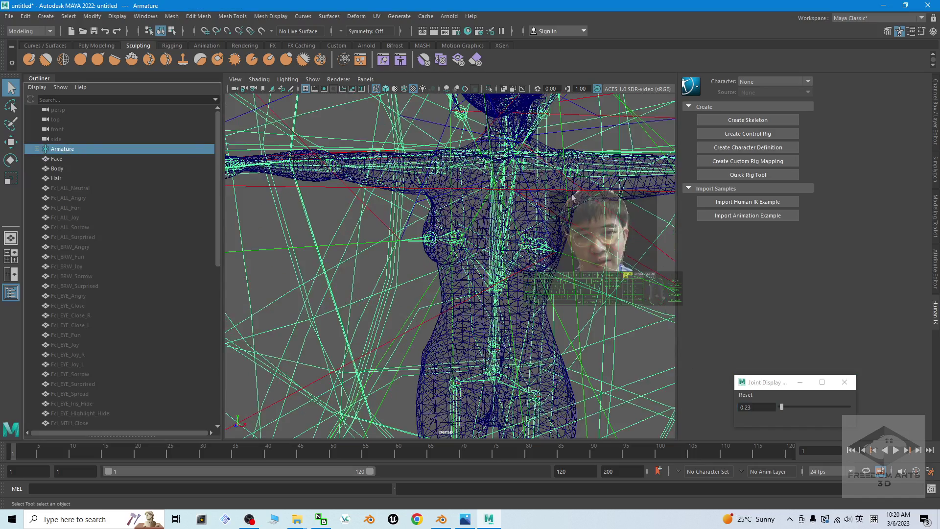
{"action": "middle_click_drag", "start_coordinate": [612, 237], "coordinate": [465, 211], "text": "alt"}
{"action": "scroll", "coordinate": [441, 211], "scroll_direction": "up", "scroll_amount": 5}
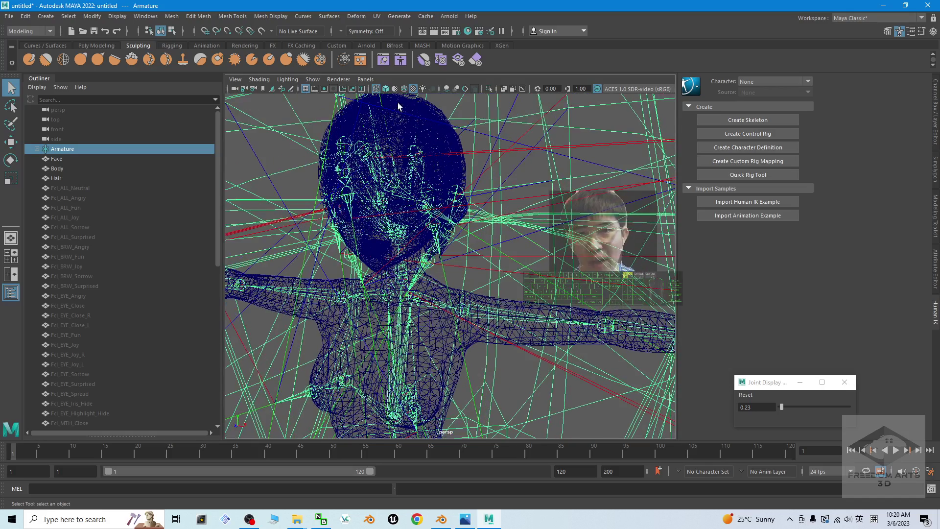
Switch to smooth-shaded textured display and orbit to a frontal view of the head
{"action": "left_click", "coordinate": [386, 89]}
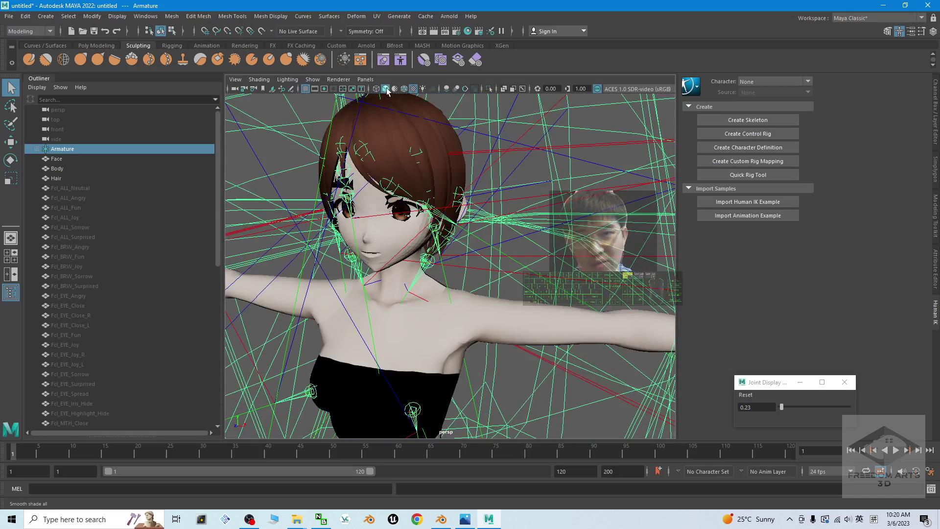
{"action": "scroll", "coordinate": [442, 195], "scroll_direction": "up", "scroll_amount": 5}
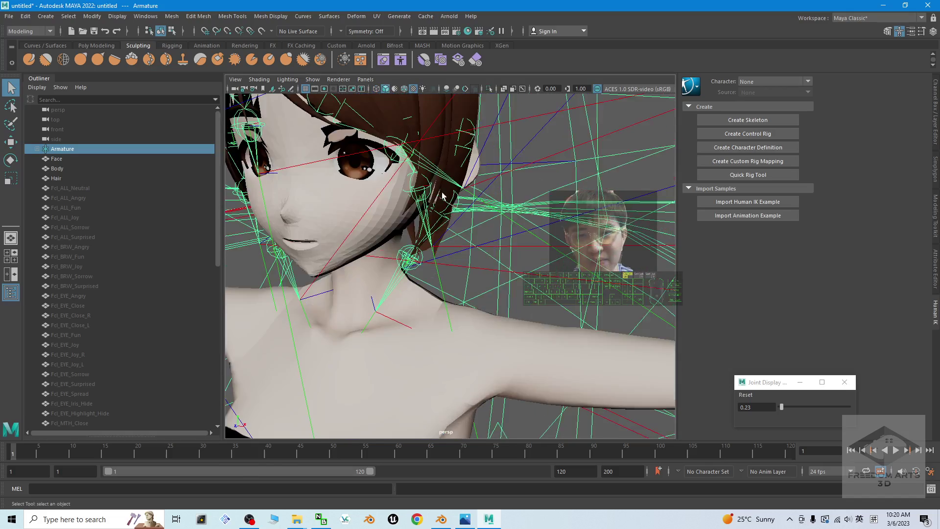
{"action": "scroll", "coordinate": [442, 195], "scroll_direction": "down", "scroll_amount": 5}
{"action": "left_click_drag", "start_coordinate": [442, 196], "coordinate": [416, 196], "text": "alt"}
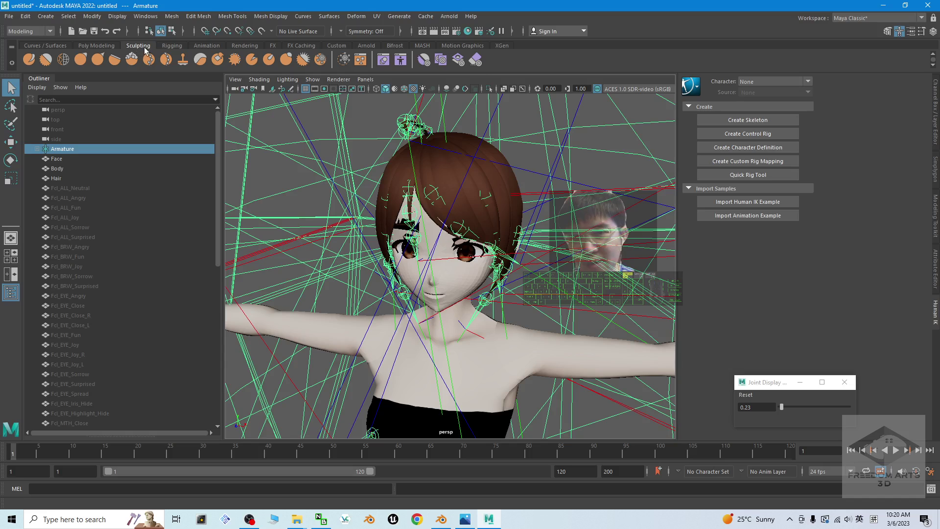
{"action": "left_click", "coordinate": [384, 61]}
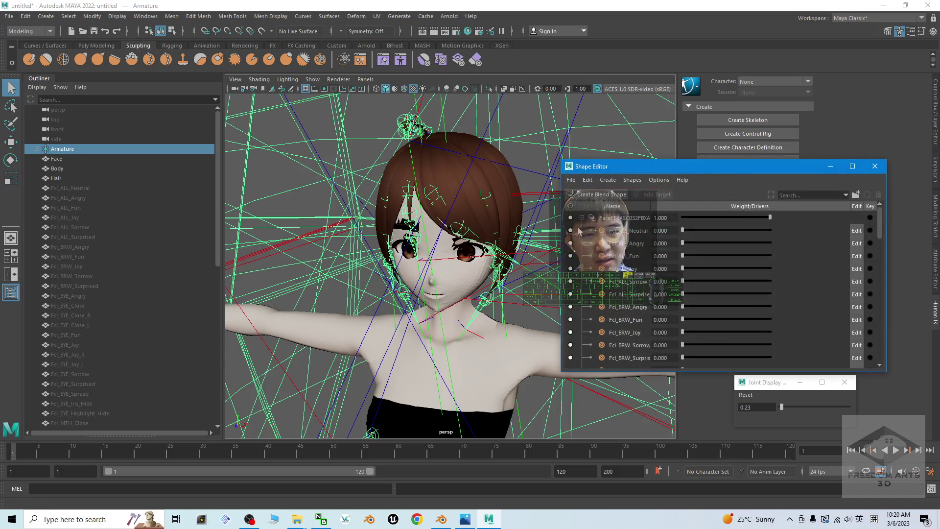
{"action": "scroll", "coordinate": [474, 276], "scroll_direction": "up", "scroll_amount": 3}
{"action": "key", "text": "f"}
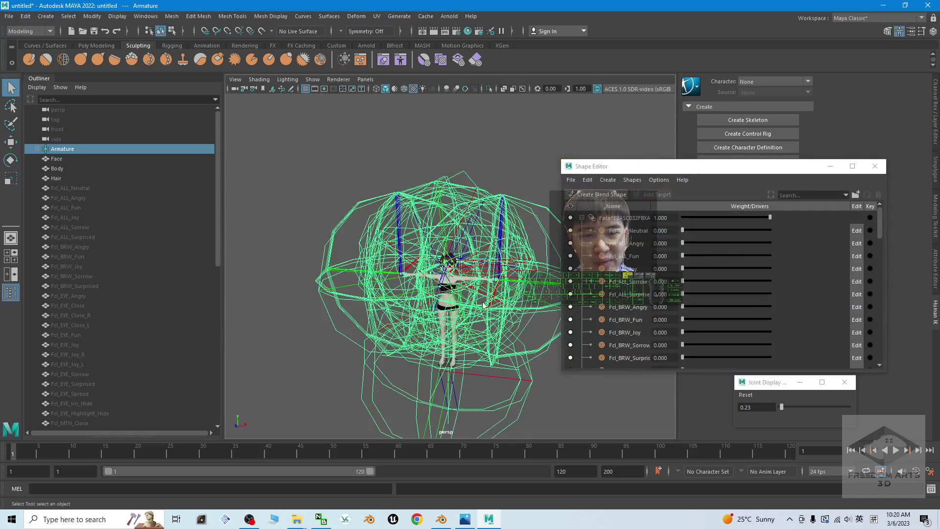
{"action": "scroll", "coordinate": [473, 276], "scroll_direction": "up", "scroll_amount": 5}
{"action": "scroll", "coordinate": [474, 276], "scroll_direction": "up", "scroll_amount": 5}
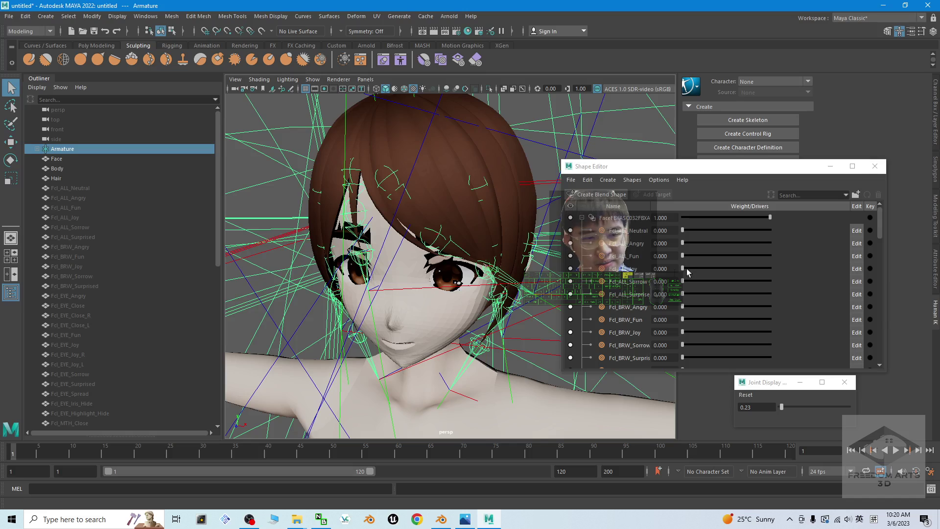
{"action": "left_click", "coordinate": [686, 258]}
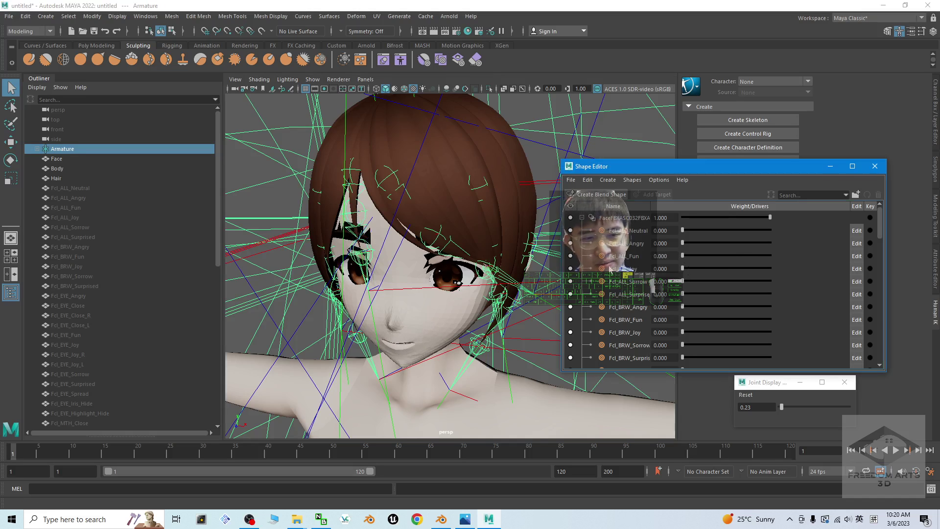
{"action": "left_click_drag", "start_coordinate": [683, 268], "coordinate": [578, 270]}
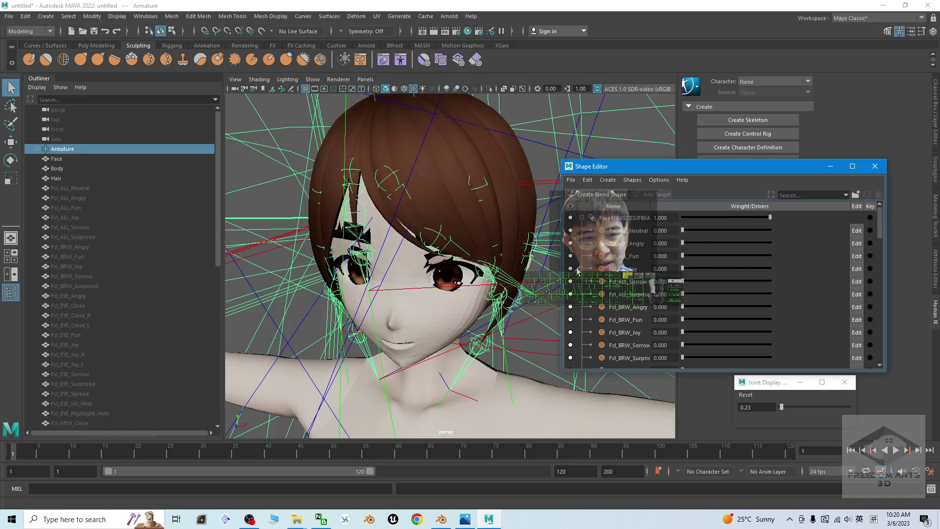
{"action": "mouse_move", "coordinate": [684, 244]}
{"action": "left_mouse_down"}
{"action": "mouse_move", "coordinate": [795, 239]}
{"action": "mouse_move", "coordinate": [680, 245]}
{"action": "left_mouse_up"}
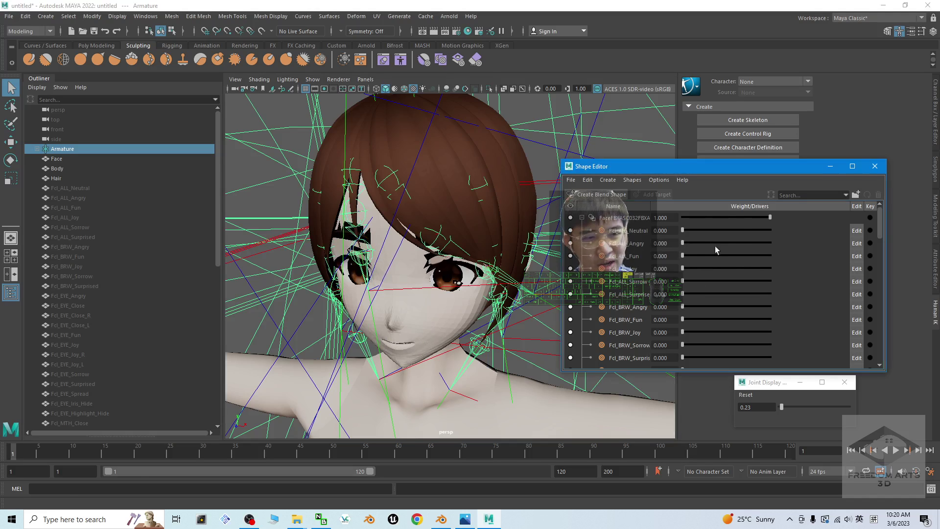
{"action": "scroll", "coordinate": [709, 247], "scroll_direction": "down", "scroll_amount": 2}
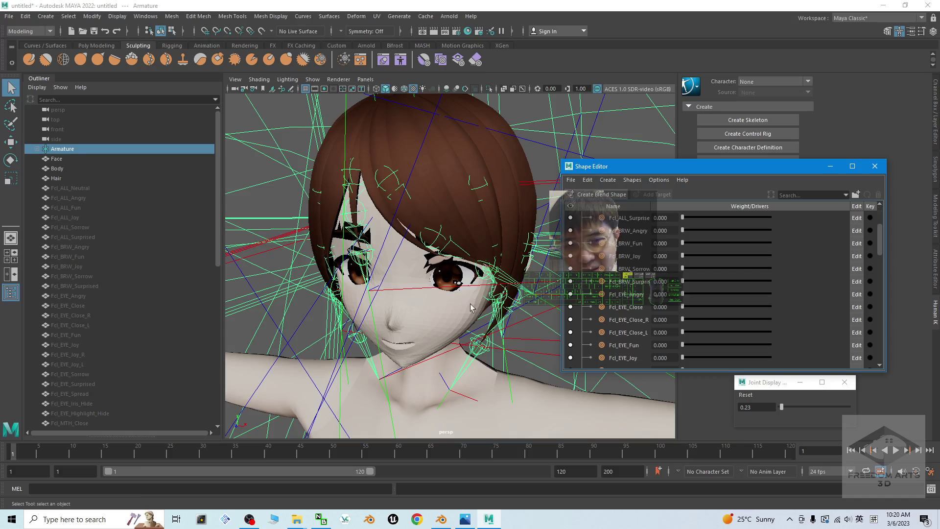
{"action": "left_click", "coordinate": [875, 167]}
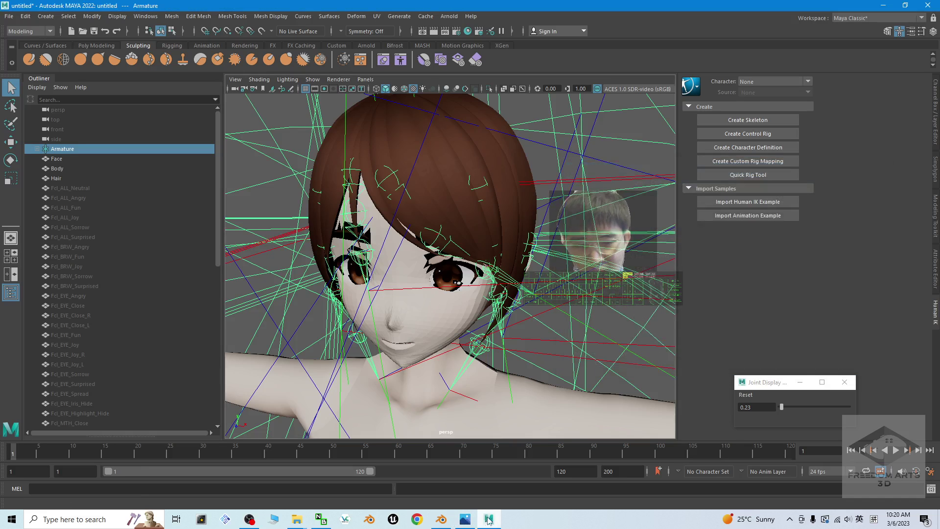
View cover.jpg in Photos, return briefly to Maya, then bring the Blender project forward
{"action": "left_click", "coordinate": [463, 520]}
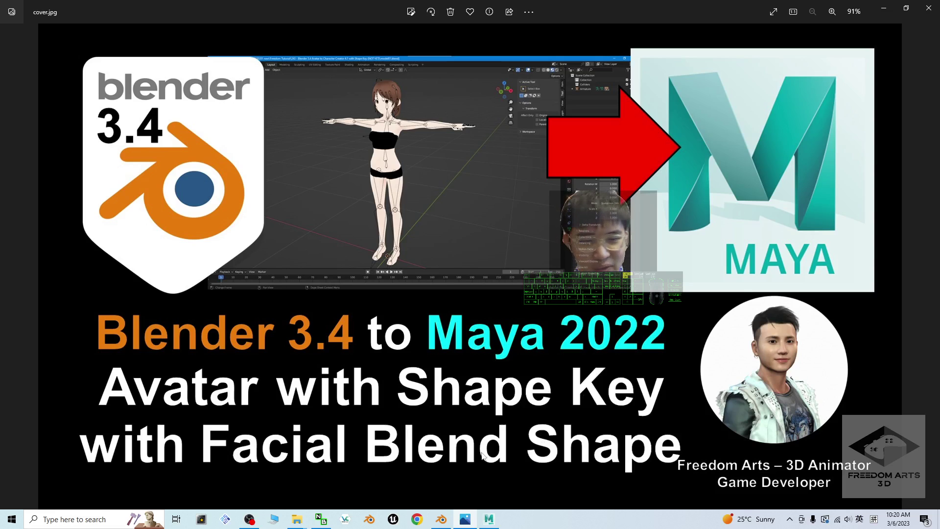
{"action": "left_click", "coordinate": [488, 519]}
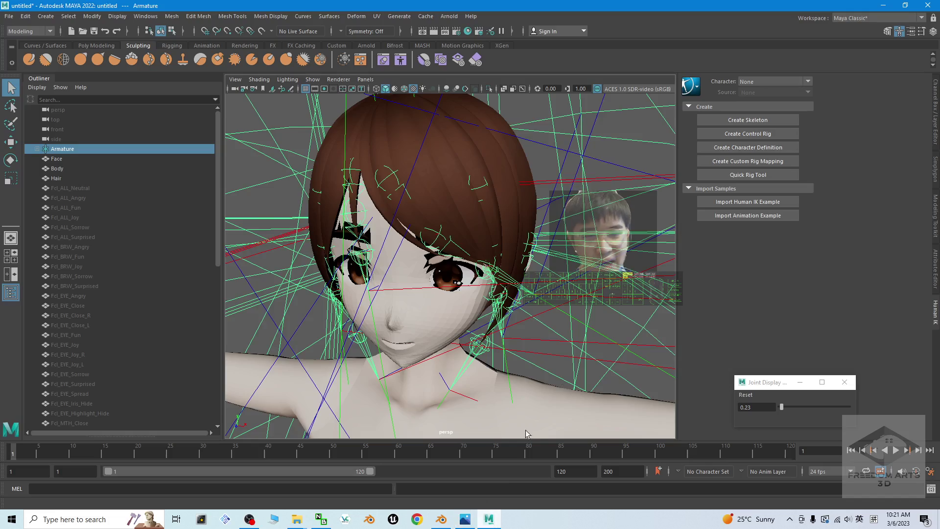
{"action": "scroll", "coordinate": [452, 290], "scroll_direction": "up", "scroll_amount": 3}
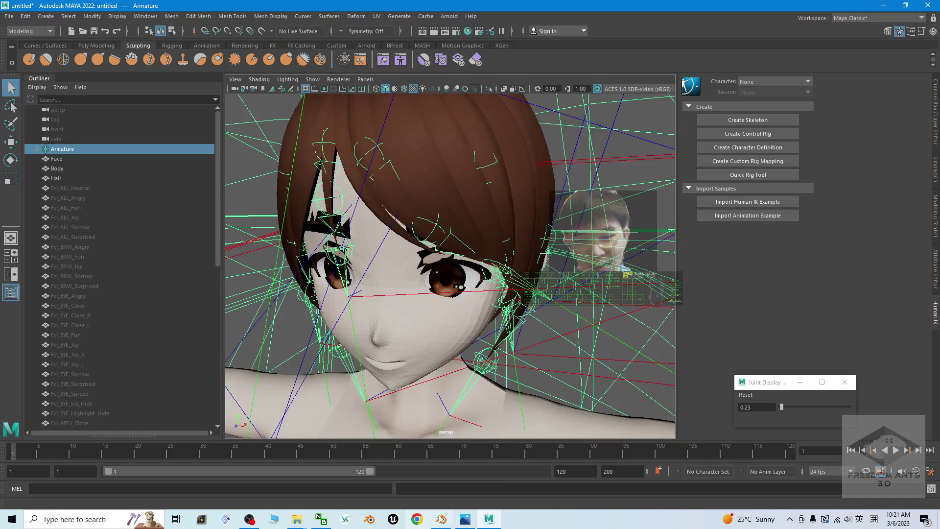
{"action": "scroll", "coordinate": [498, 298], "scroll_direction": "down", "scroll_amount": 3}
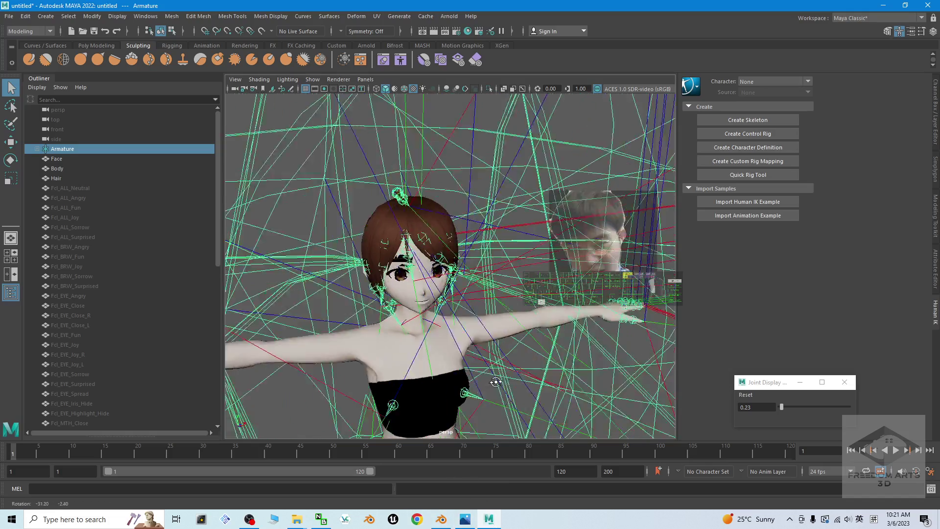
{"action": "left_click", "coordinate": [441, 519]}
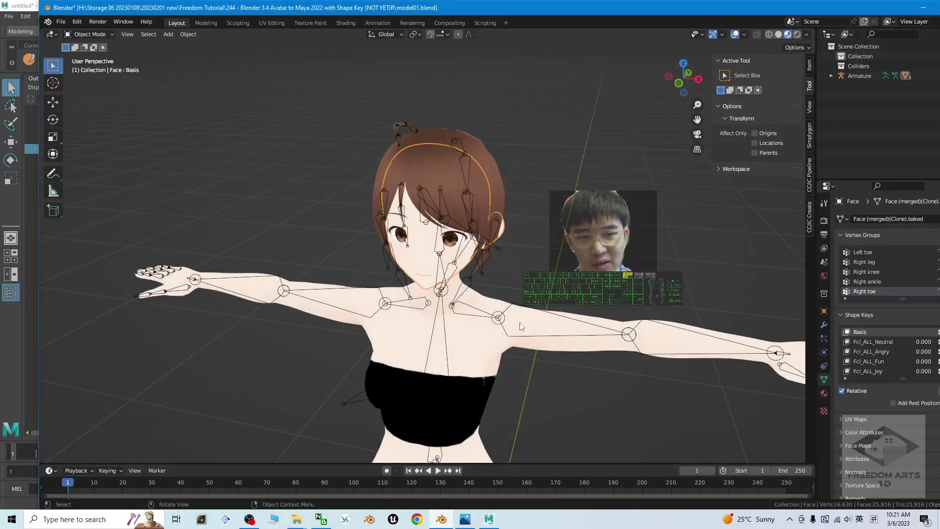
Orbit, pan and zoom to the Blender avatar's upper body head-on, then switch back to Maya
{"action": "middle_click_drag", "start_coordinate": [501, 410], "coordinate": [634, 368]}
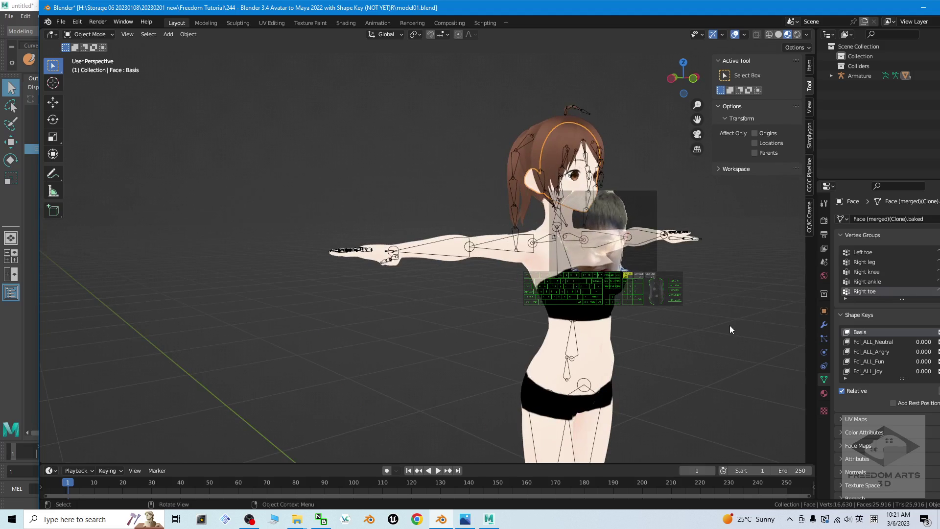
{"action": "middle_click_drag", "start_coordinate": [730, 325], "coordinate": [583, 347], "text": "shift"}
{"action": "scroll", "coordinate": [534, 325], "scroll_direction": "up", "scroll_amount": 3}
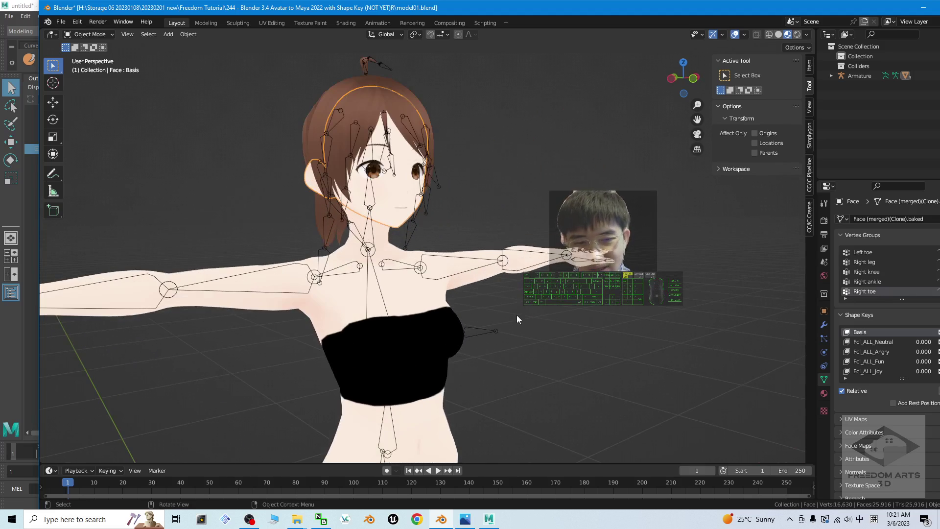
{"action": "middle_click_drag", "start_coordinate": [517, 319], "coordinate": [461, 344]}
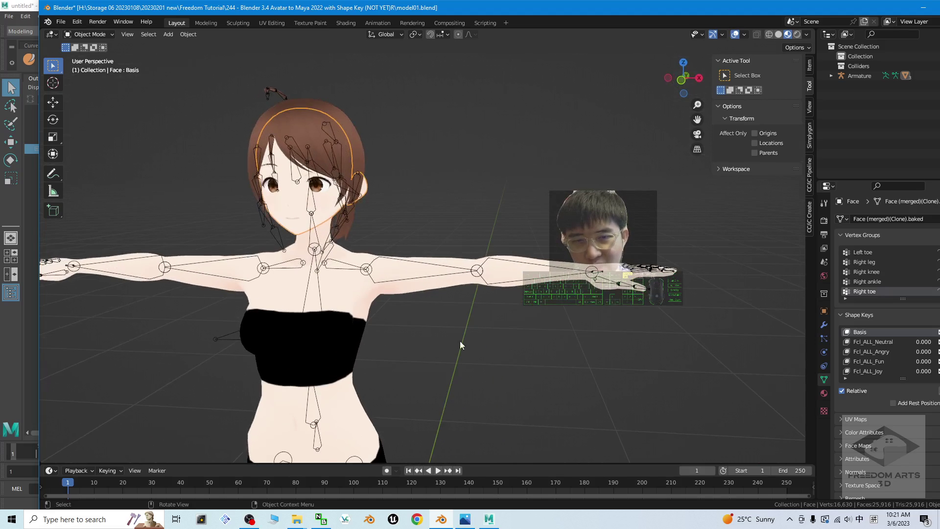
{"action": "scroll", "coordinate": [387, 313], "scroll_direction": "up", "scroll_amount": 2}
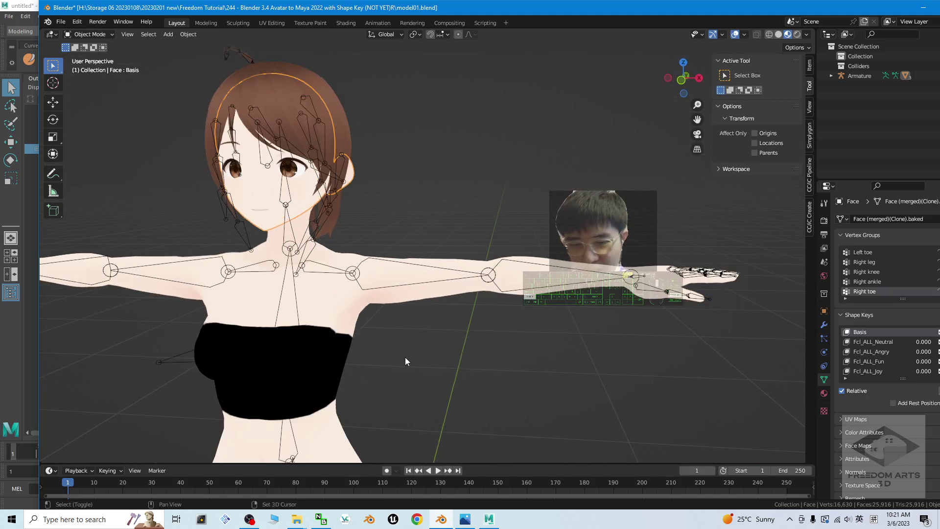
{"action": "middle_click_drag", "start_coordinate": [405, 357], "coordinate": [514, 356], "text": "shift"}
{"action": "scroll", "coordinate": [507, 375], "scroll_direction": "up", "scroll_amount": 3}
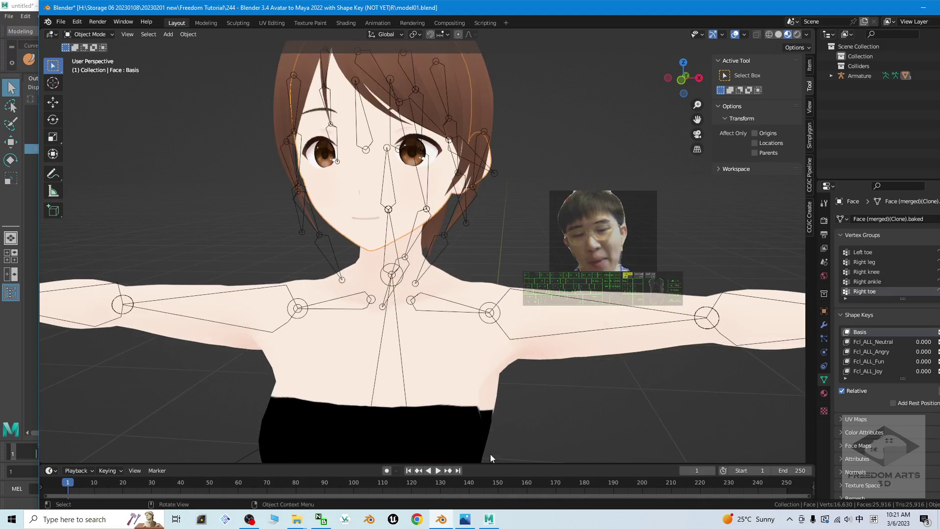
{"action": "left_click", "coordinate": [489, 519]}
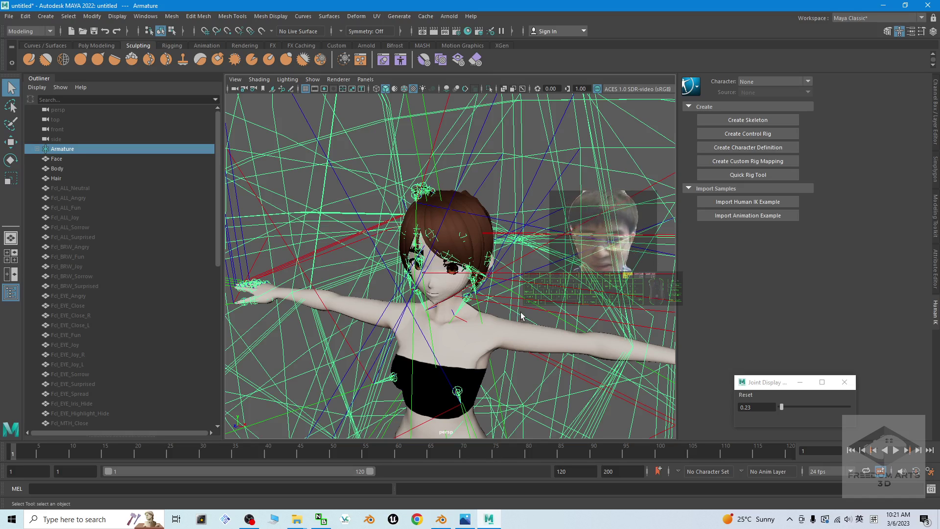
{"action": "scroll", "coordinate": [521, 316], "scroll_direction": "up", "scroll_amount": 3}
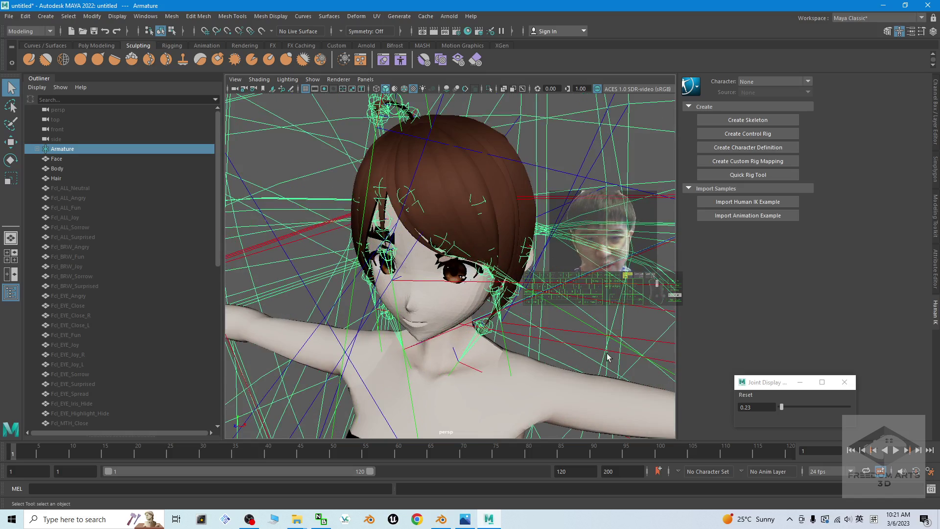